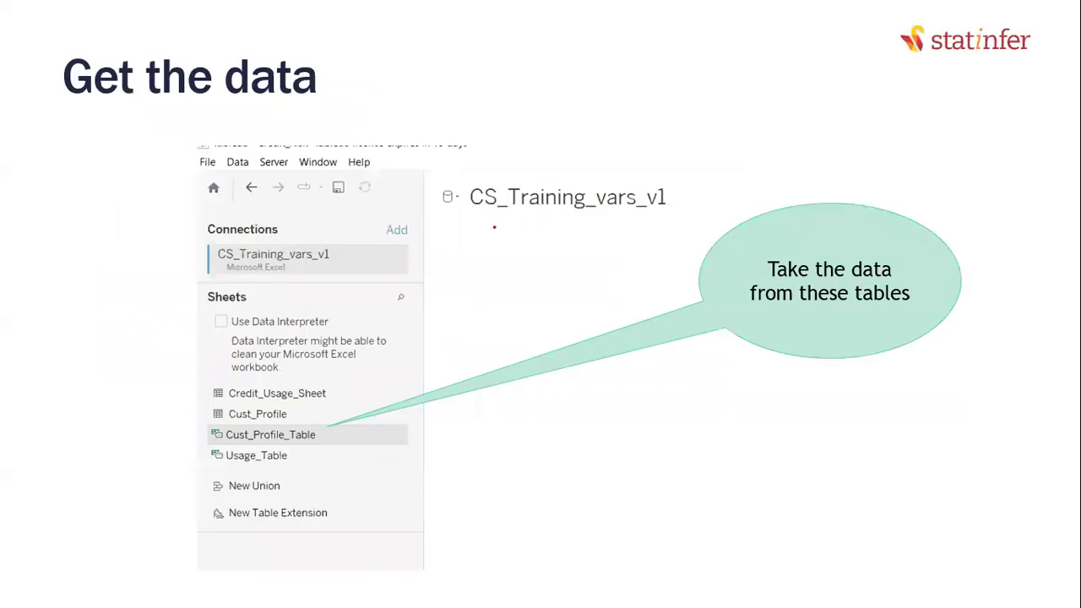
mouse_move(468, 225)
mouse_down()
mouse_move(626, 218)
mouse_move(601, 218)
mouse_up()
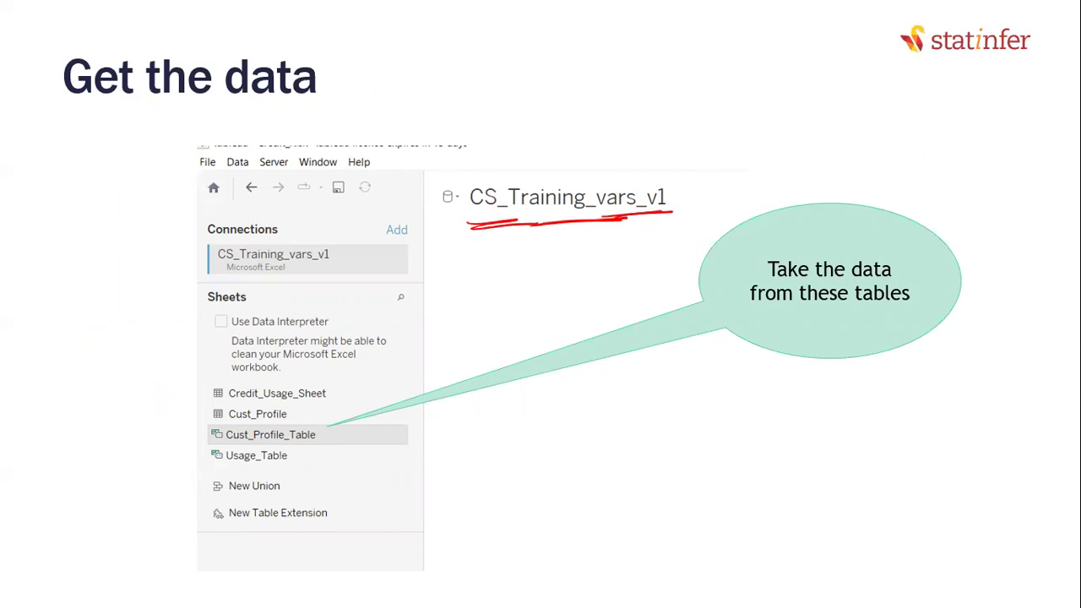
Switch to the Datasets folder in File Explorer and locate the CS_Training_vars_v1.xlsx workbook and its folder path
key(alt+Tab)
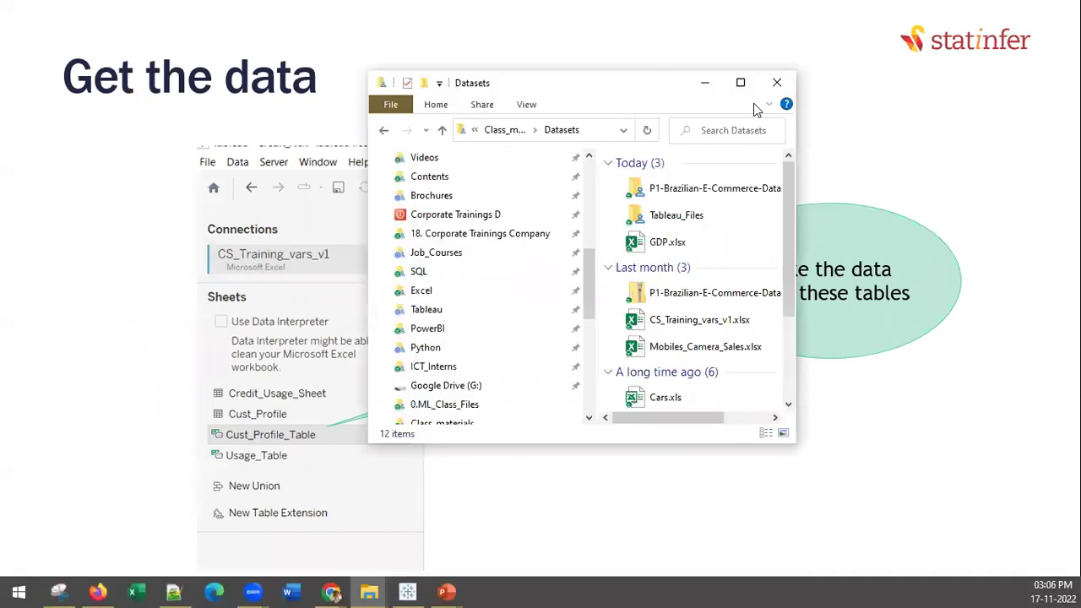
click(739, 82)
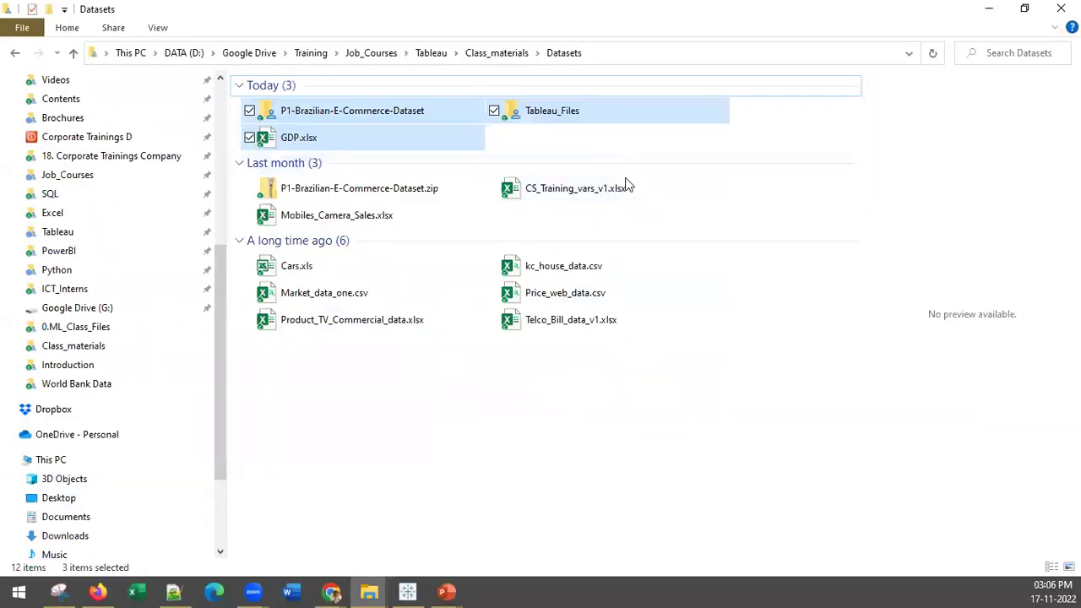
click(623, 183)
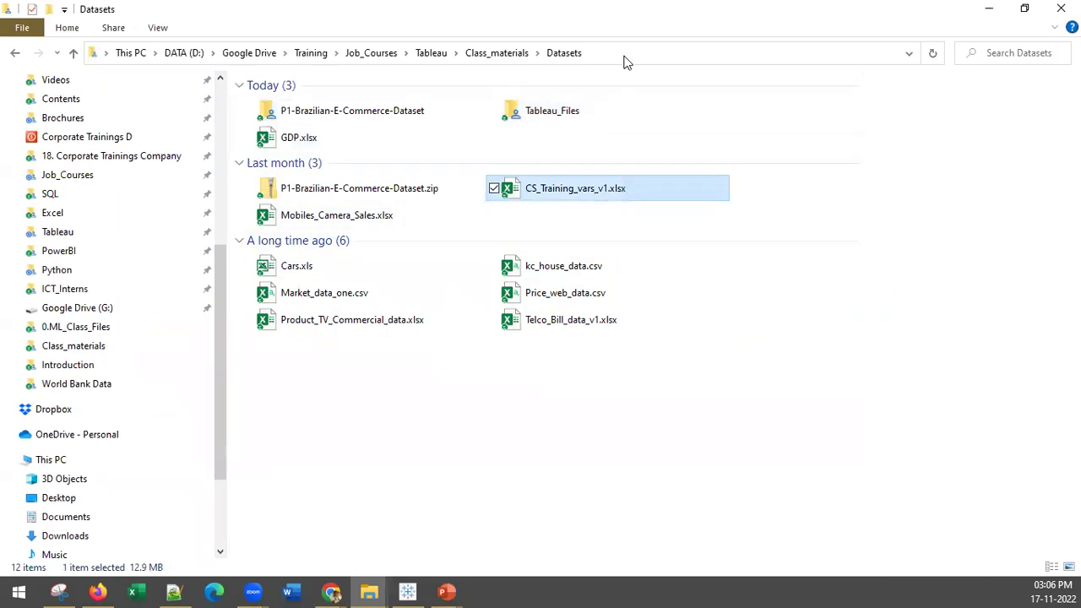
click(598, 53)
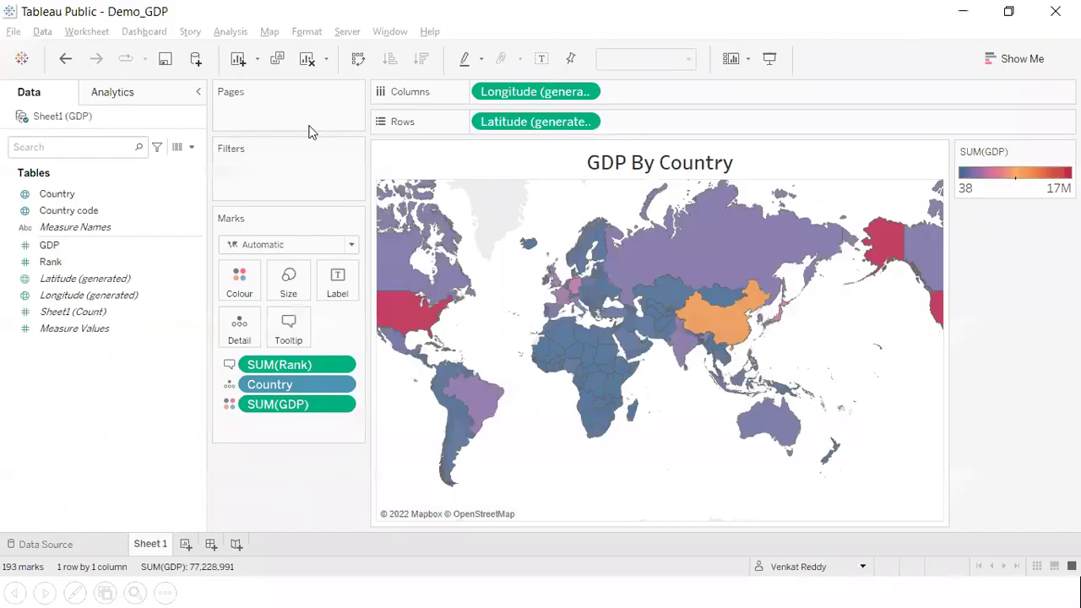
Switch to Tableau Public, create a new workbook and maximize its window
click(14, 32)
click(14, 31)
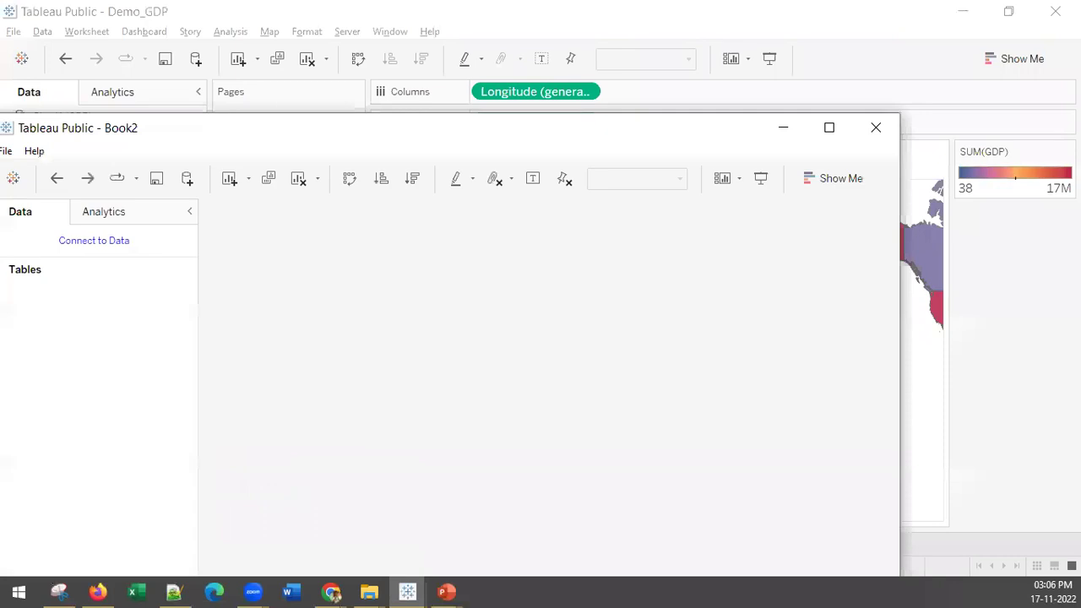
click(829, 129)
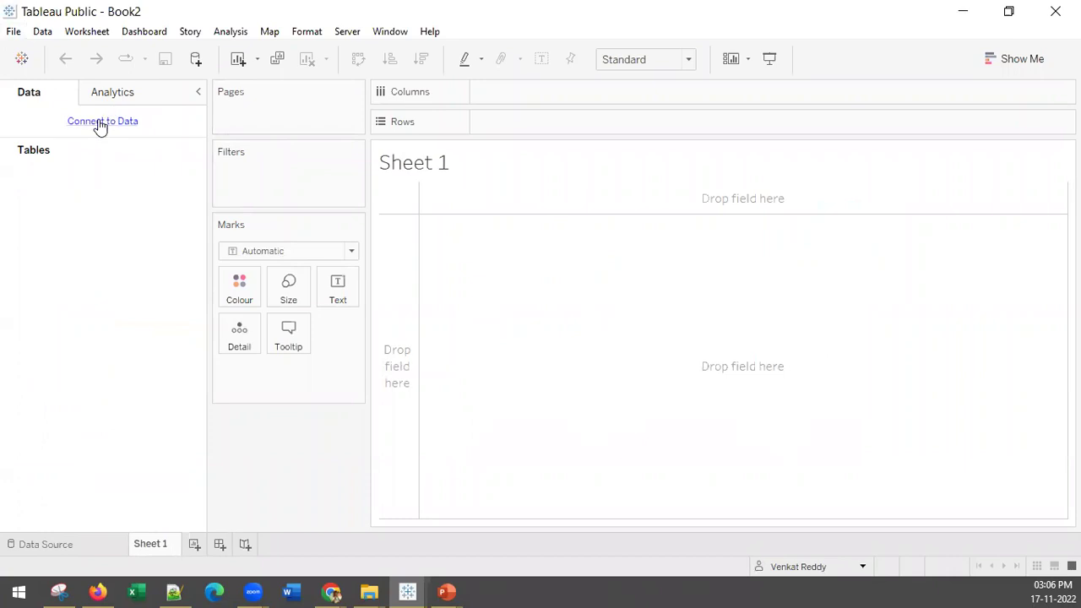
click(46, 548)
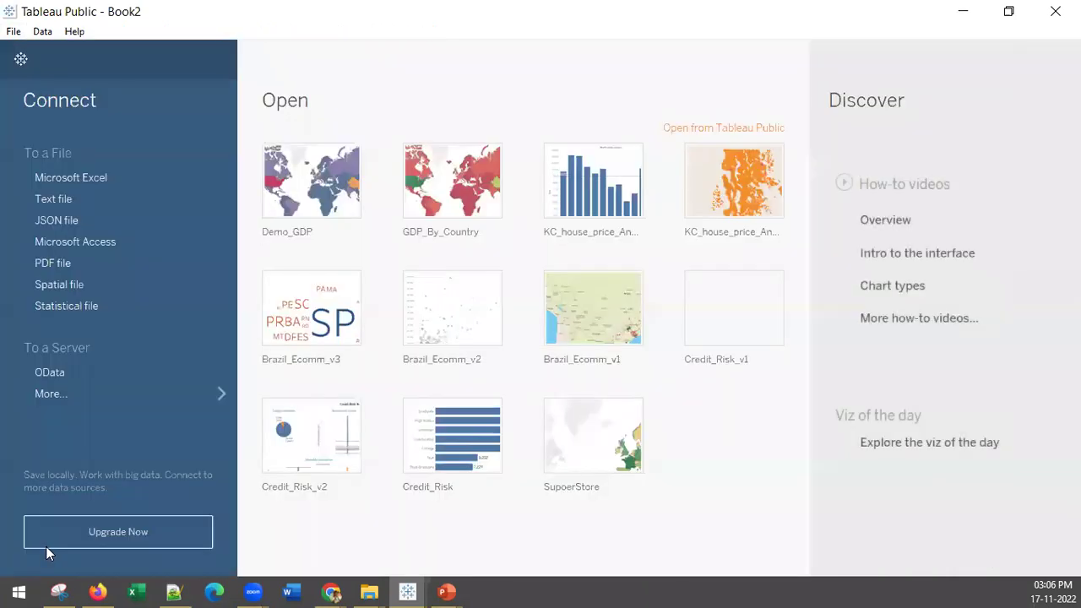
click(22, 61)
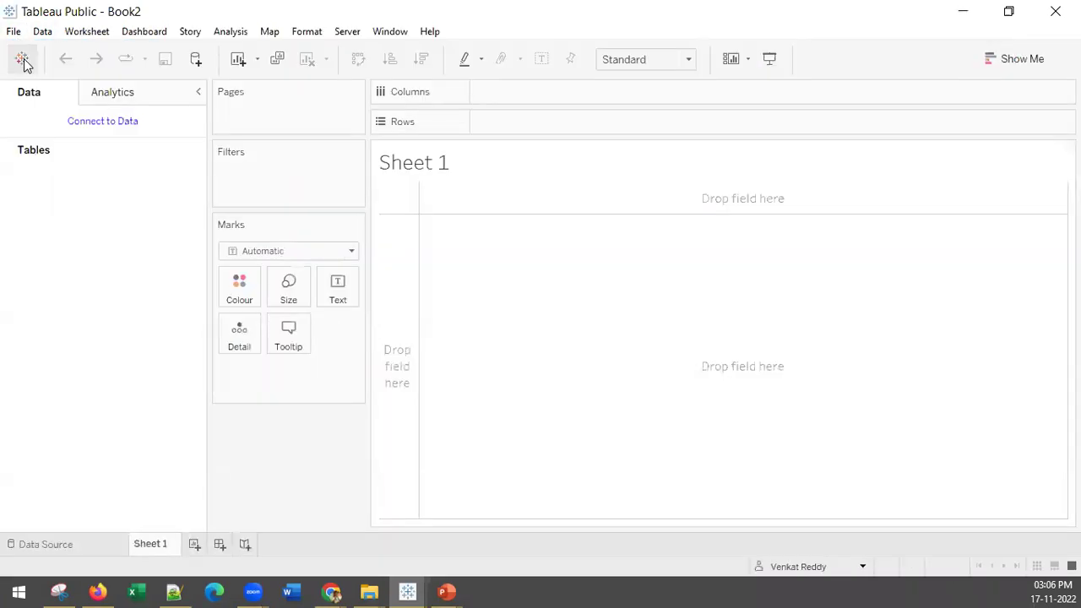
click(22, 61)
click(22, 60)
click(22, 61)
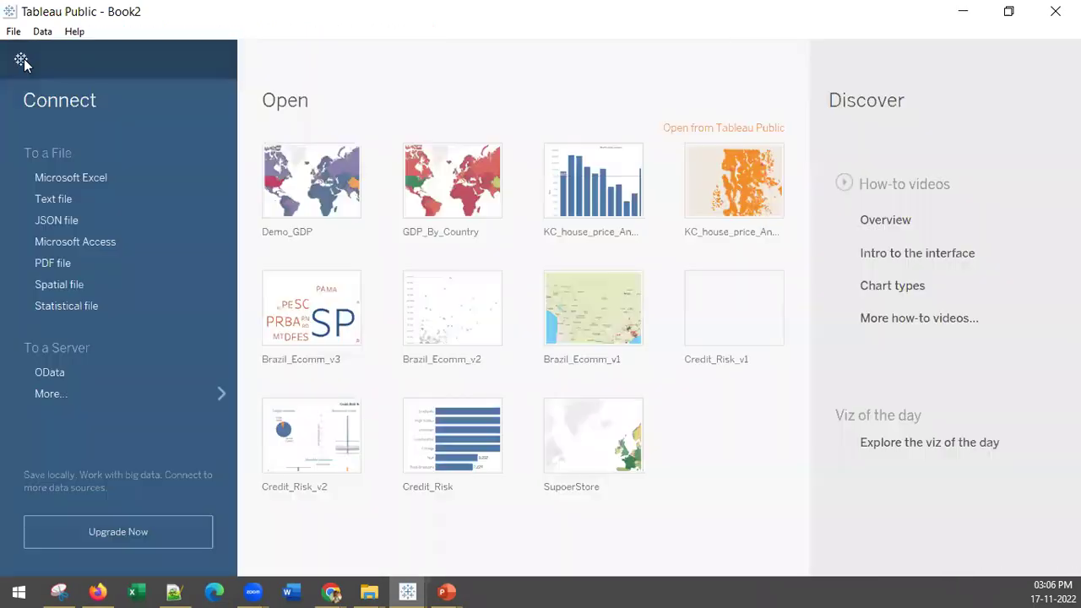
click(22, 61)
click(22, 60)
click(22, 61)
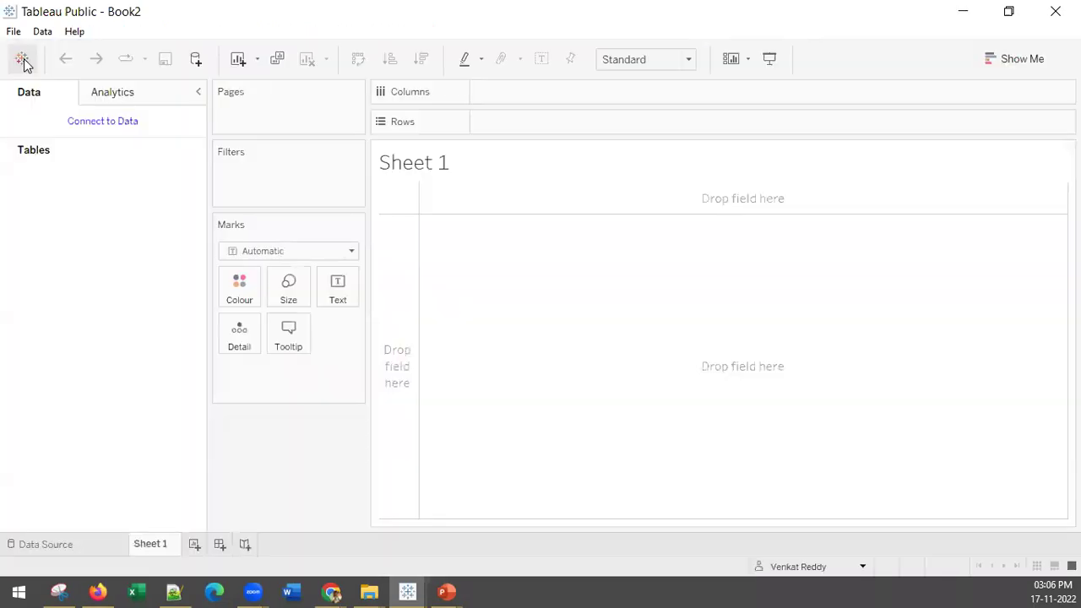
Connect the new workbook to the Microsoft Excel file CS_Training_vars_v1.xlsx in the Datasets folder
click(92, 121)
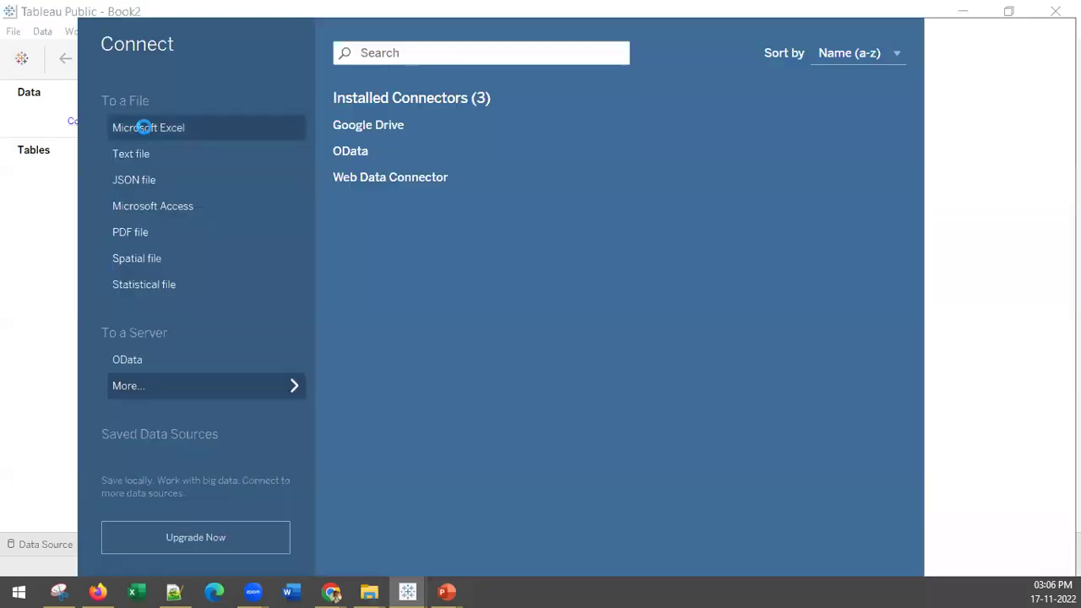
click(145, 127)
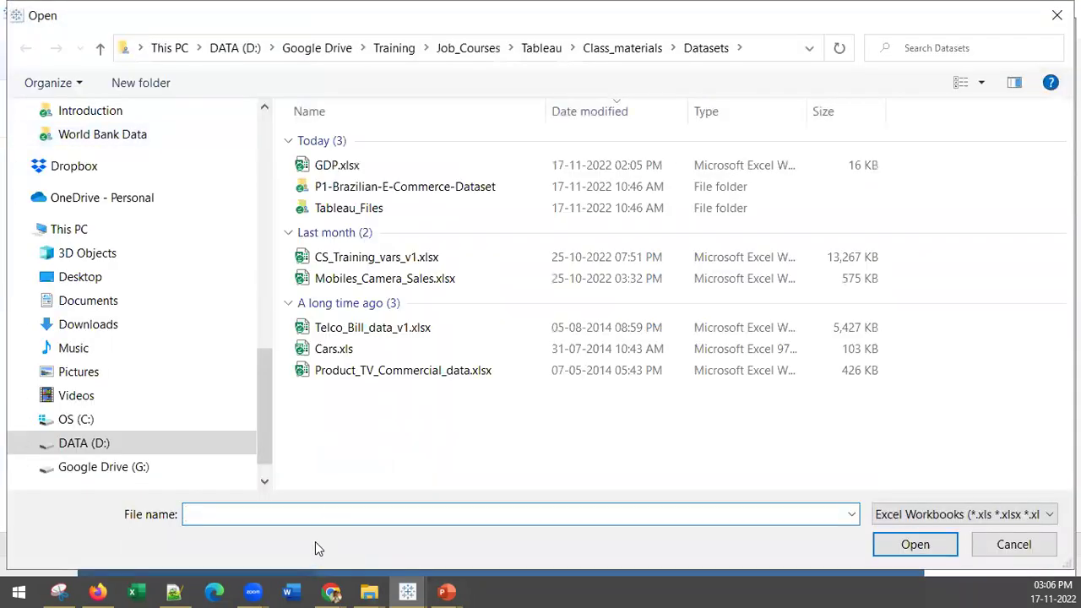
click(393, 260)
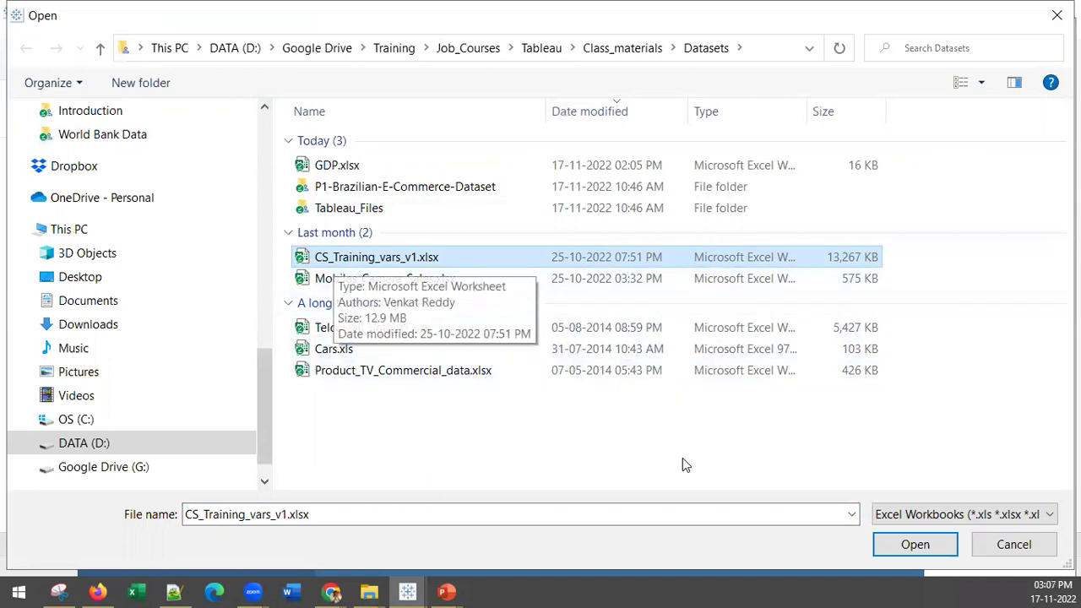
click(896, 545)
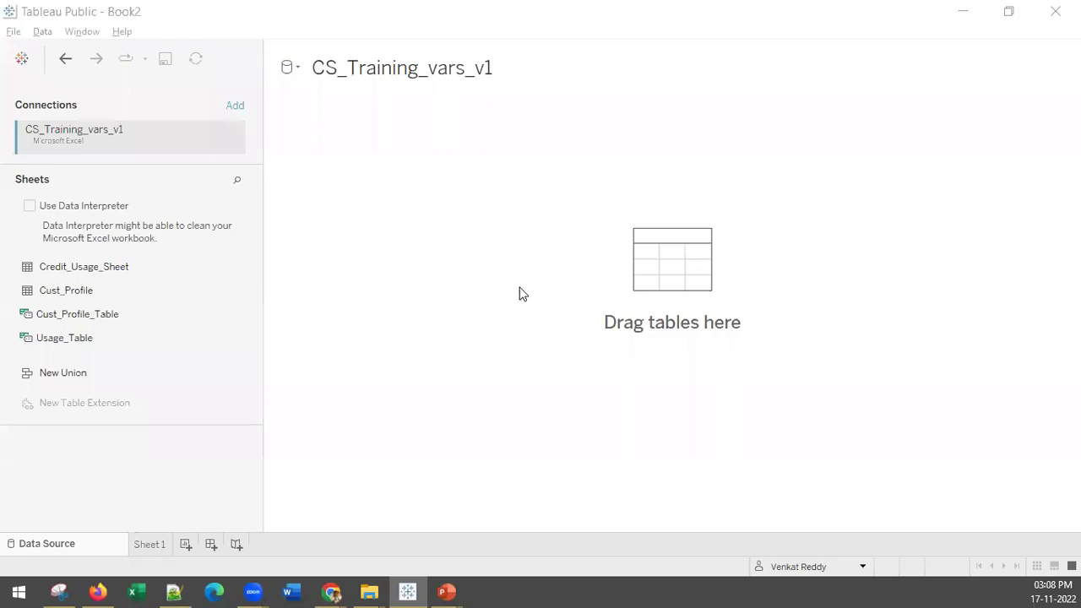
Add Cust_Profile_Table to the data source canvas, review its fields and data types, and collapse the table details
click(65, 321)
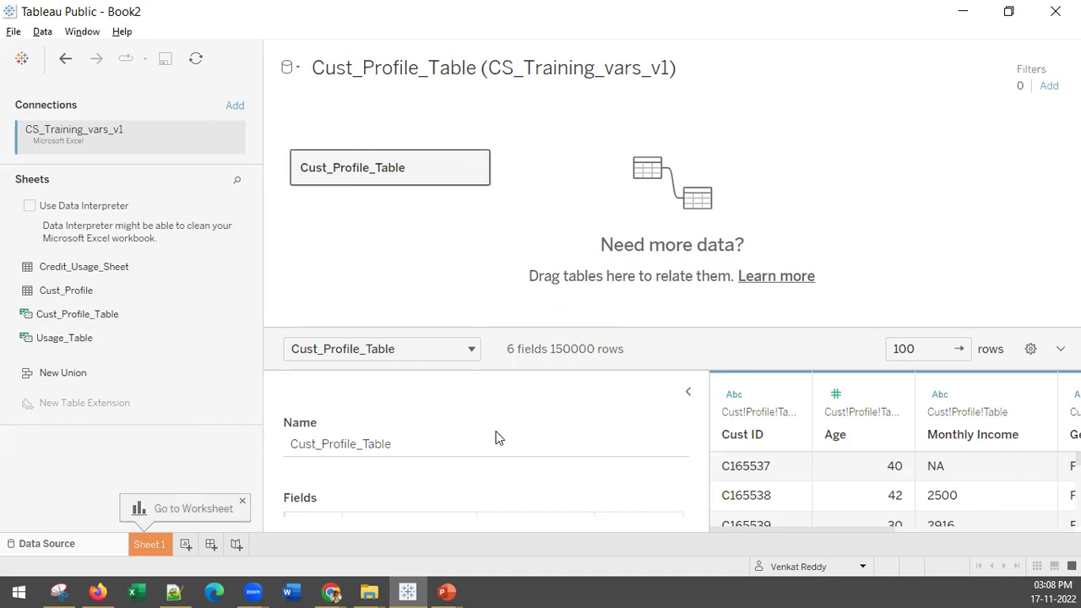
drag(674, 329, 670, 189)
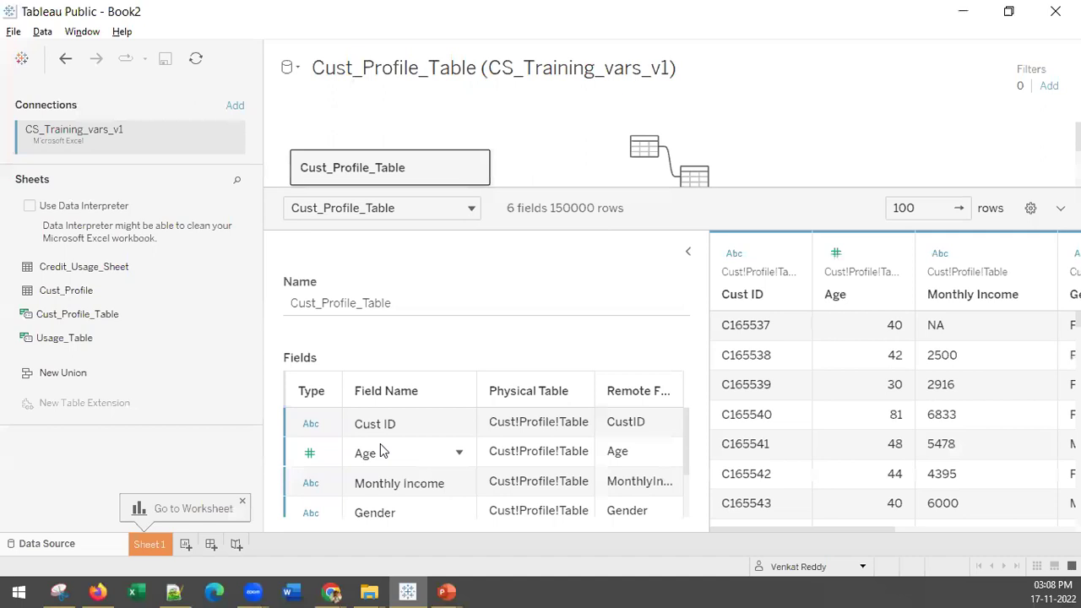
scroll(381, 448, down, 2)
scroll(383, 450, up, 2)
scroll(388, 488, down, 2)
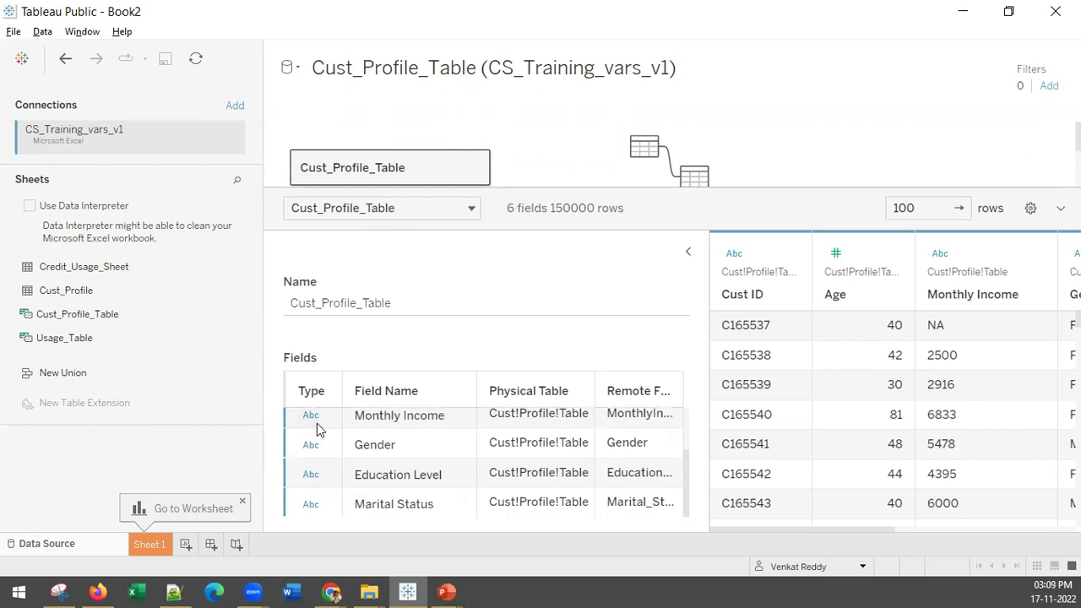
scroll(315, 505, up, 2)
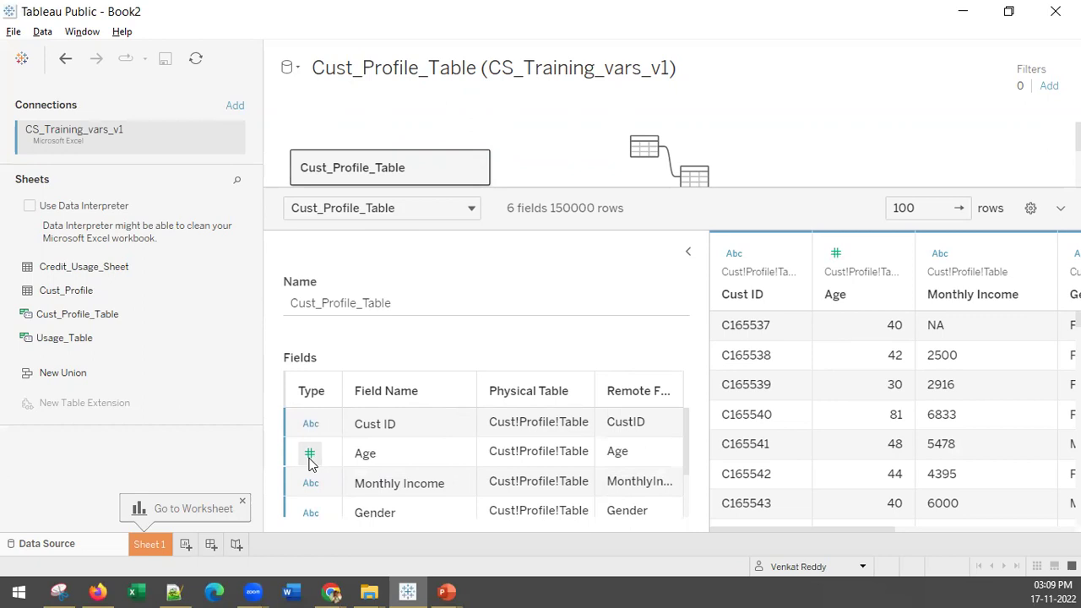
click(687, 256)
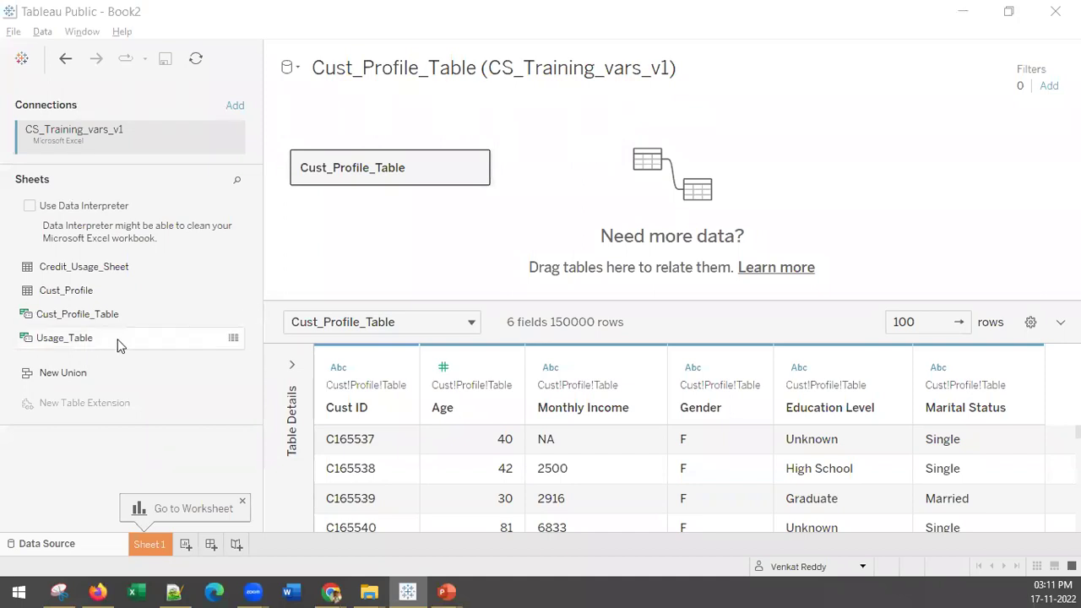
Relate Usage_Table to Cust_Profile_Table on the canvas and expand the Performance Options in the relationship settings
click(53, 346)
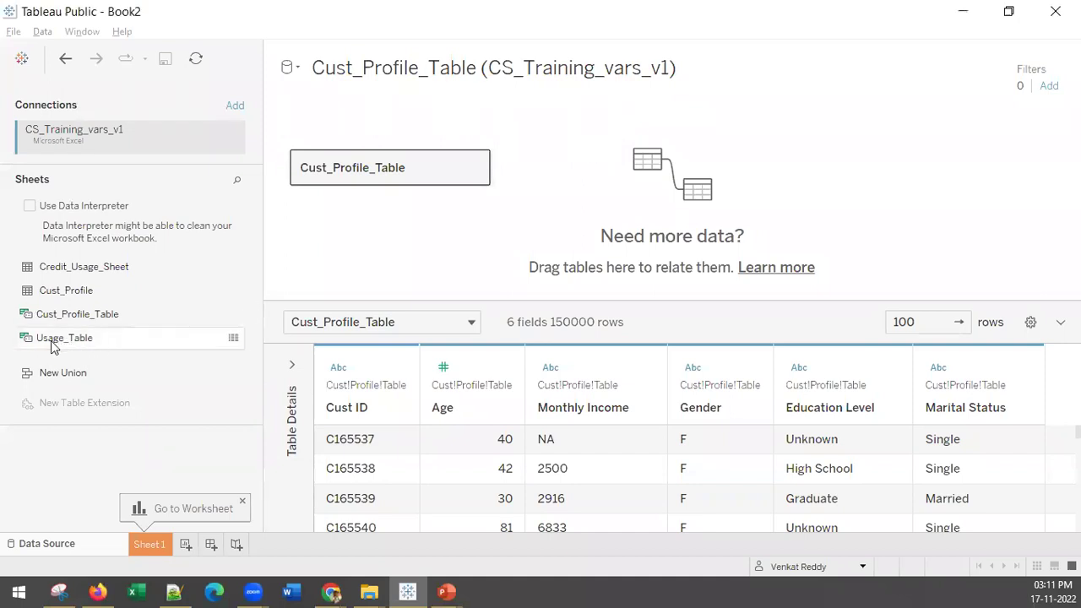
drag(52, 346, 572, 159)
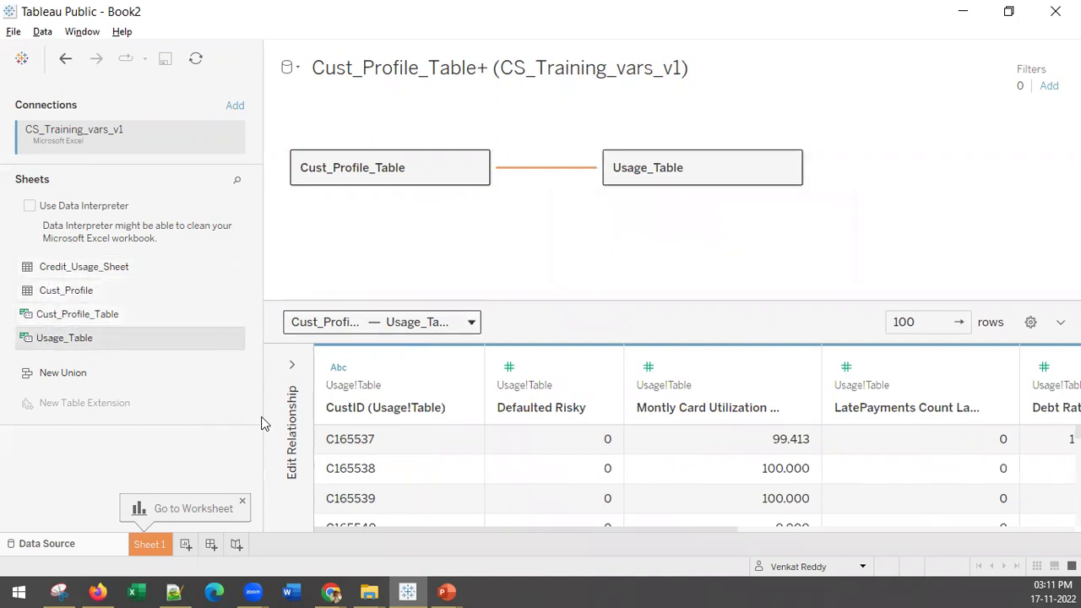
click(294, 370)
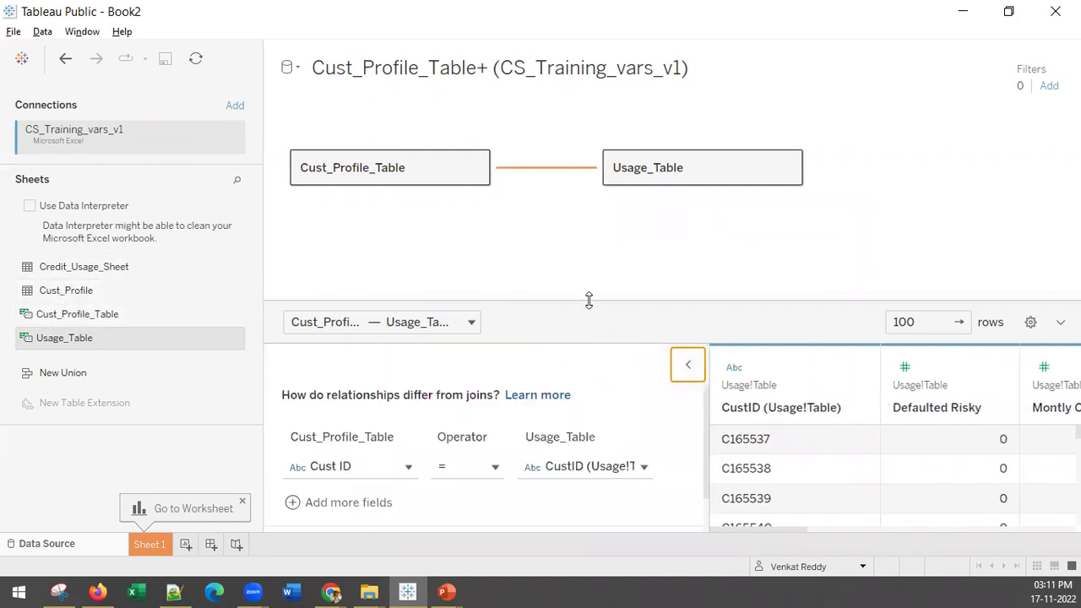
drag(589, 300, 596, 211)
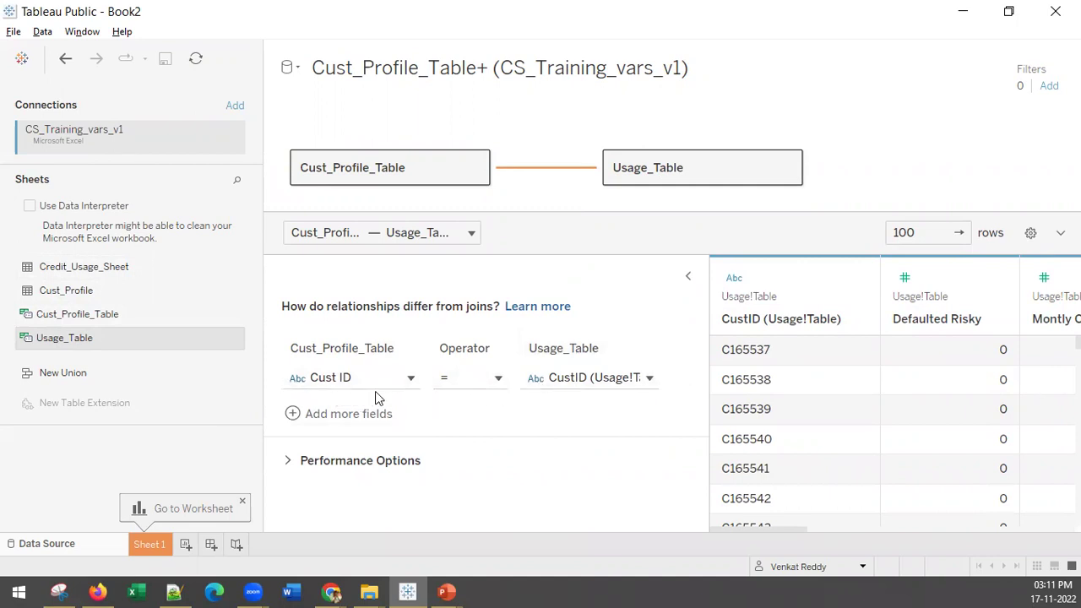
click(293, 462)
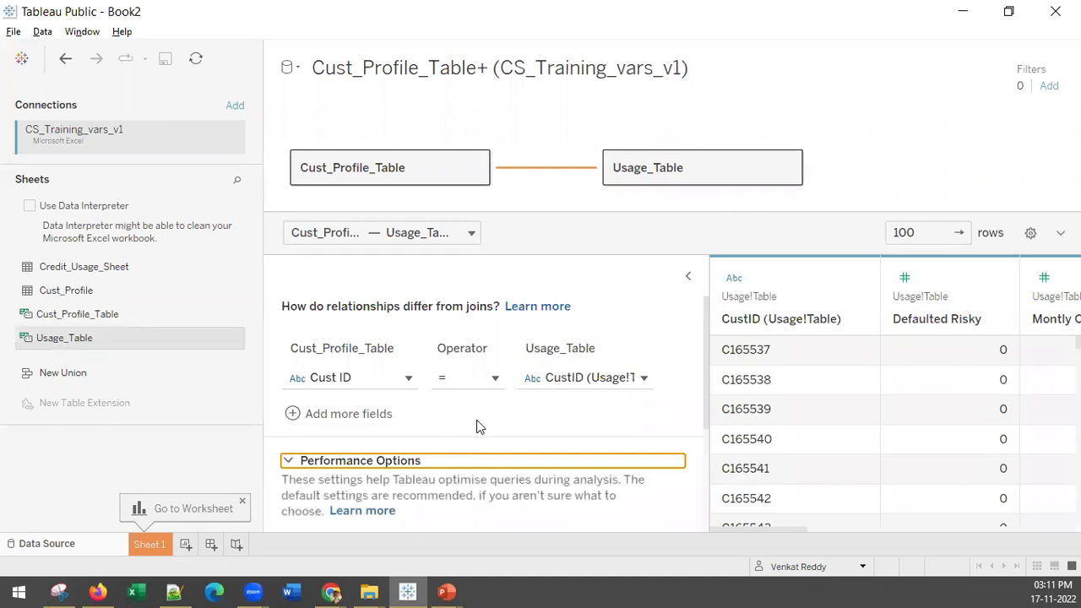
scroll(477, 418, down, 3)
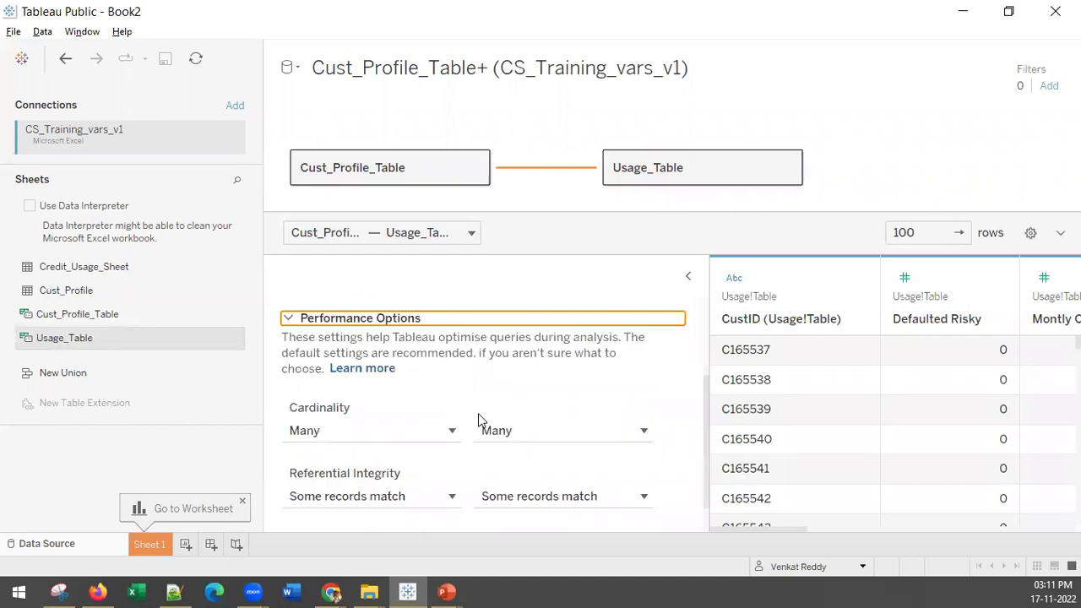
click(374, 174)
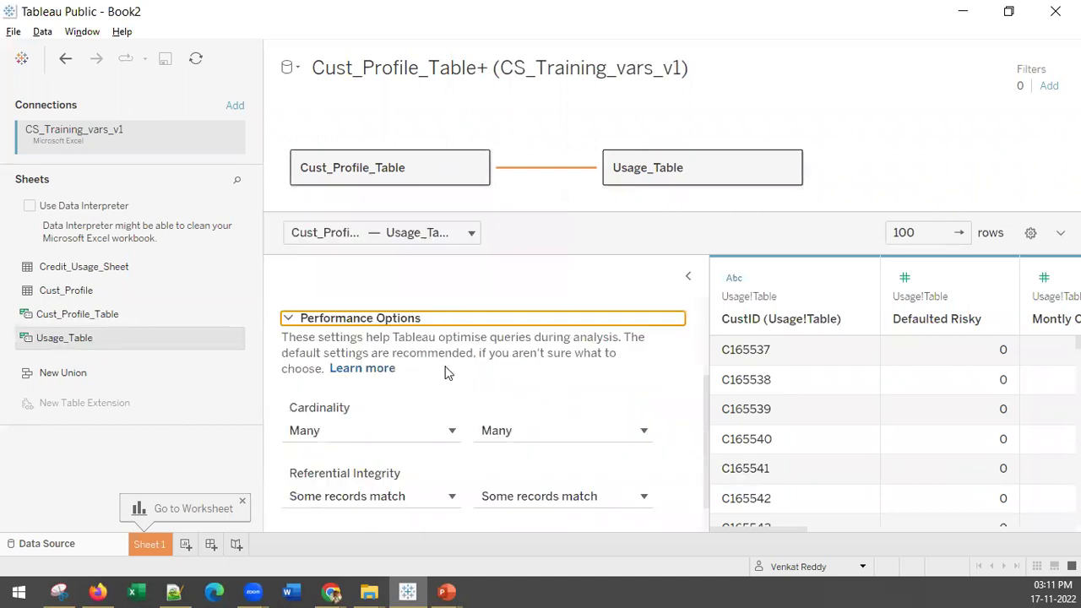
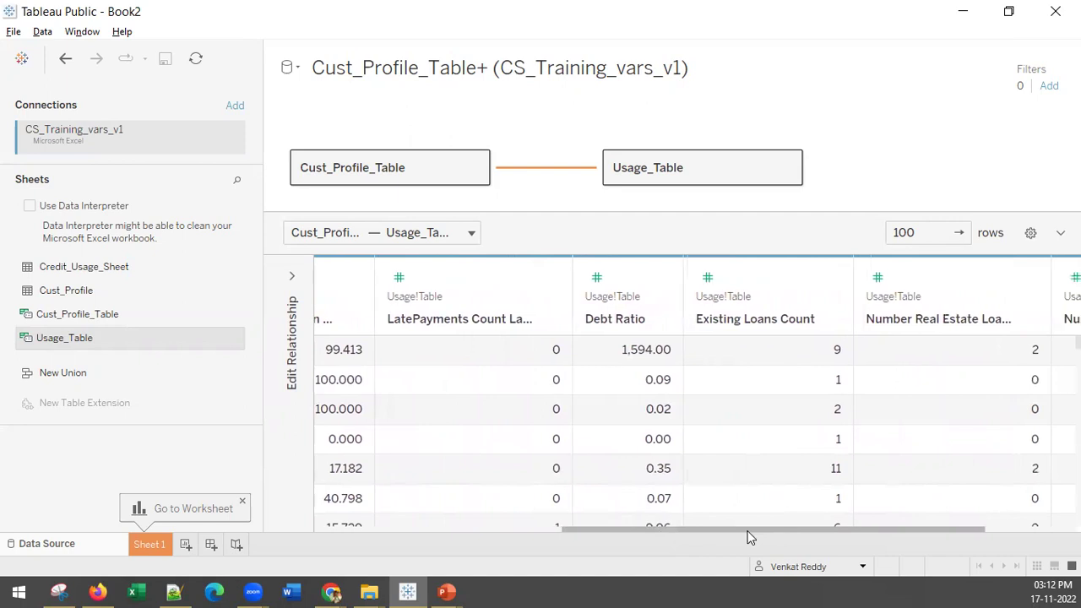
Browse the Usage_Table preview rows and columns across to Number Of Dependents and return to the first column
scroll(541, 414, down, 3)
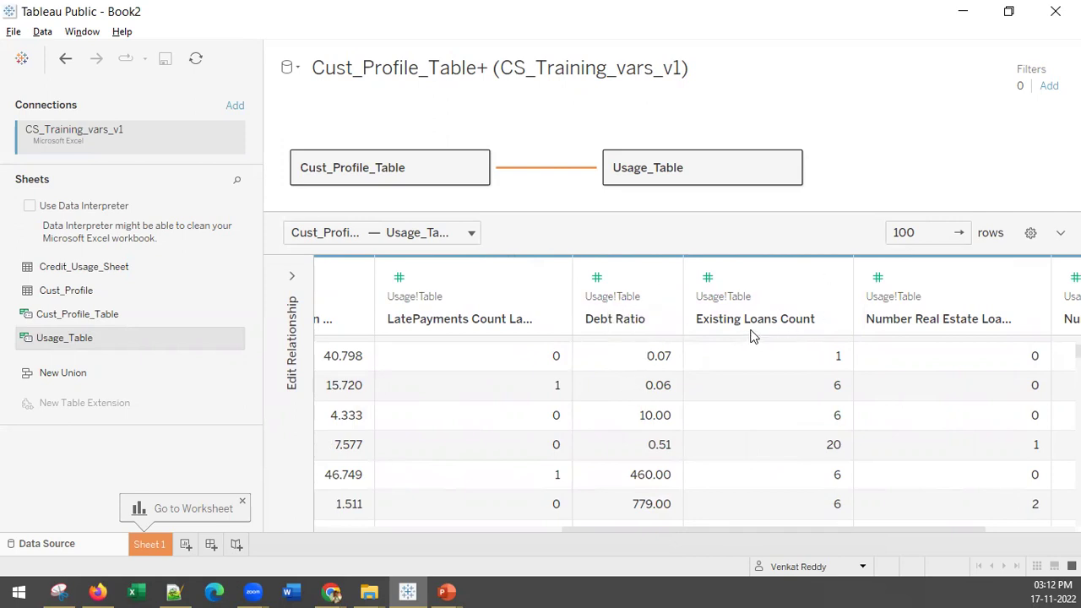
drag(718, 532, 828, 527)
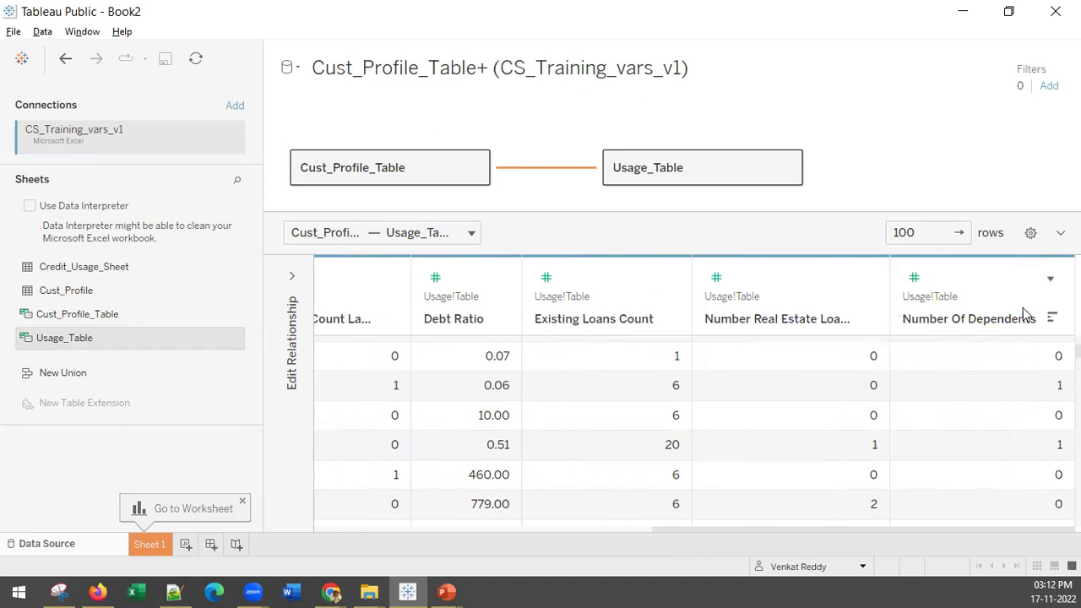
drag(684, 535, 326, 543)
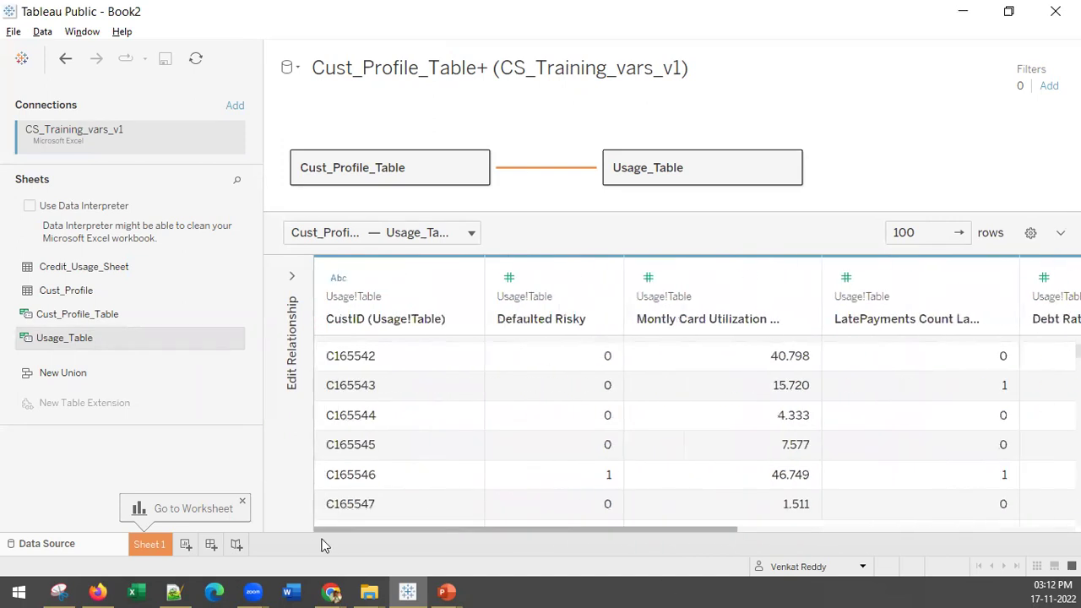
Examine the relationship's matching customer ID fields, cardinality and referential integrity settings
click(293, 276)
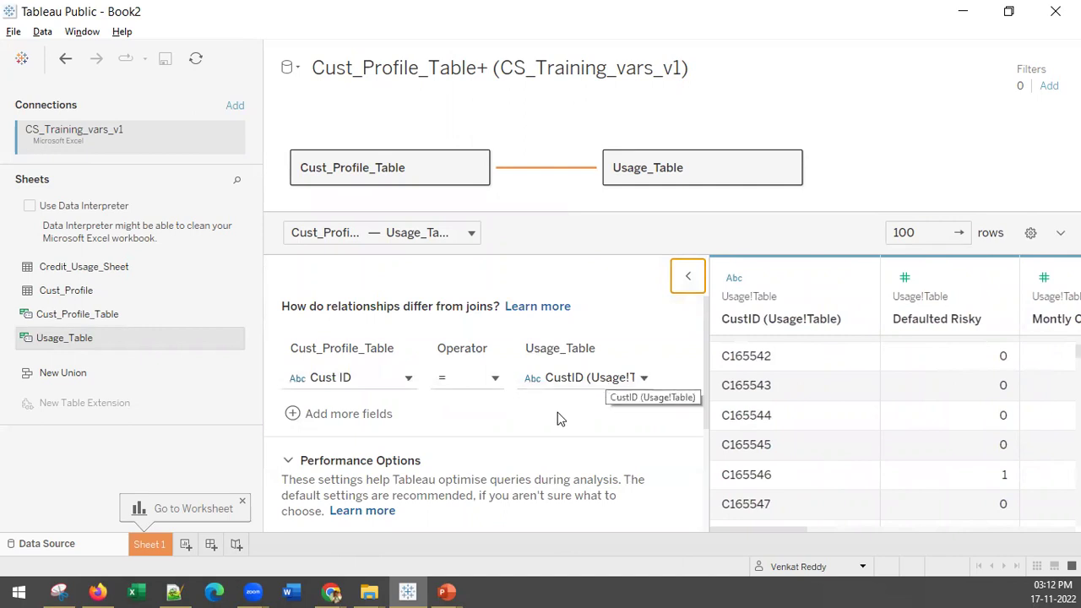
scroll(558, 418, down, 3)
scroll(558, 418, down, 1)
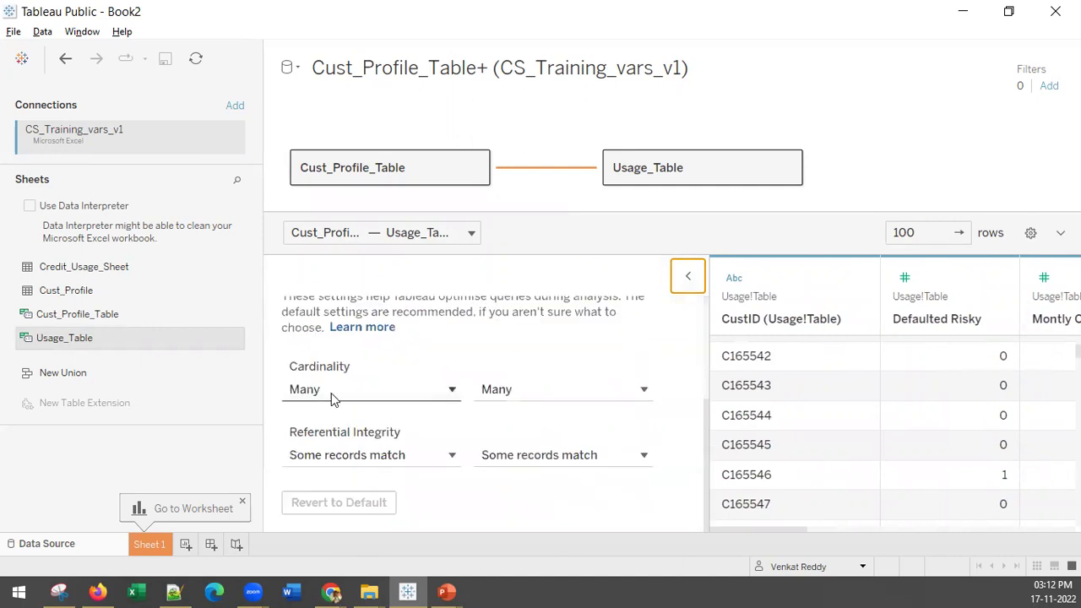
mouse_move(533, 393)
scroll(473, 430, up, 5)
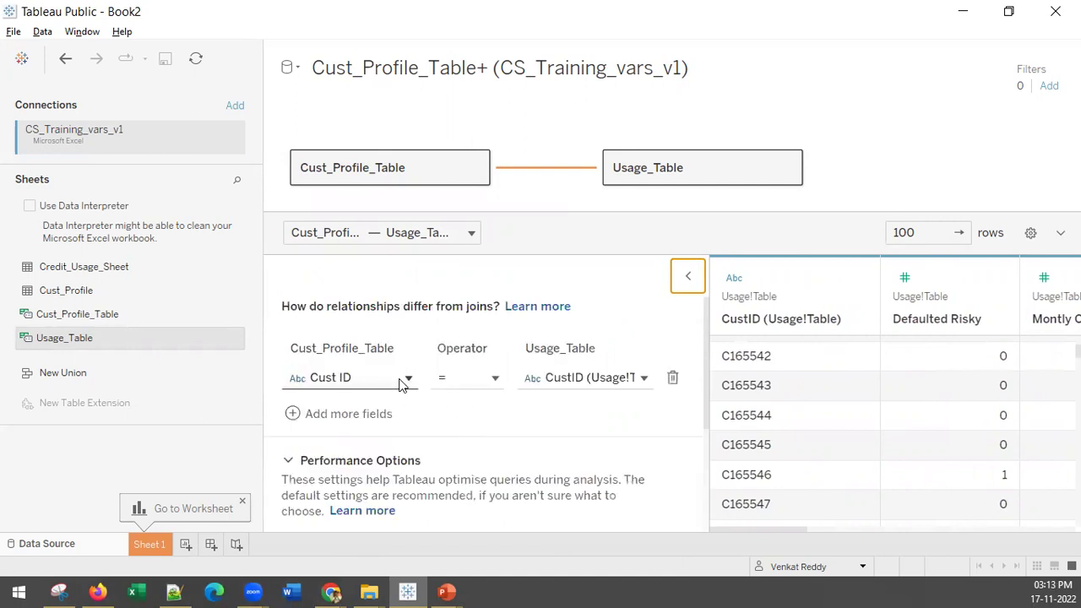
click(407, 378)
click(610, 381)
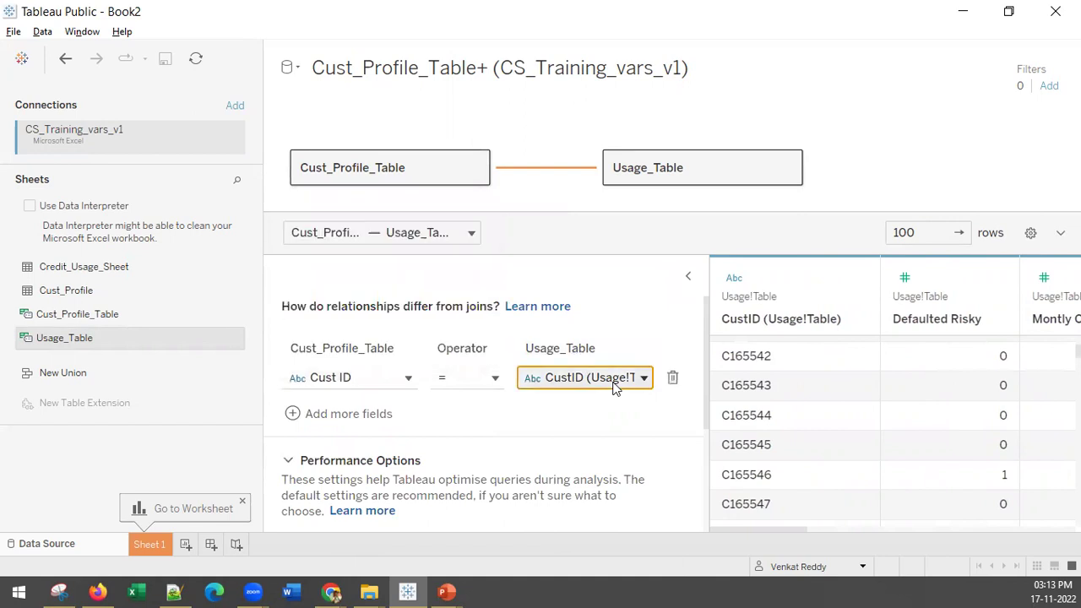
Set the relationship's cardinality to One for both Cust_Profile_Table and Usage_Table, and review the matching fields and referential integrity
click(611, 381)
click(661, 444)
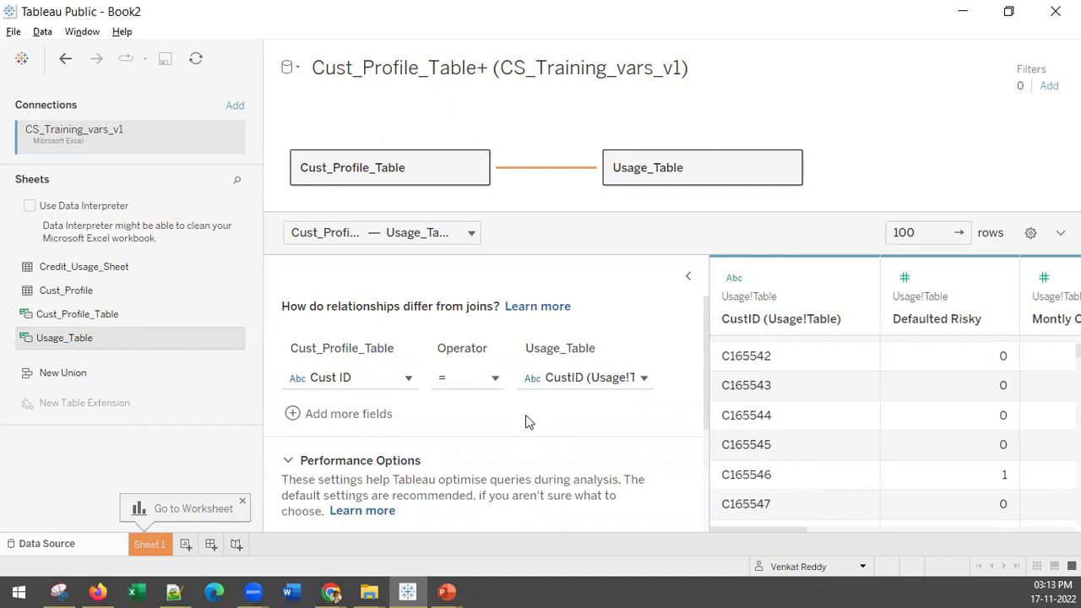
scroll(525, 422, down, 3)
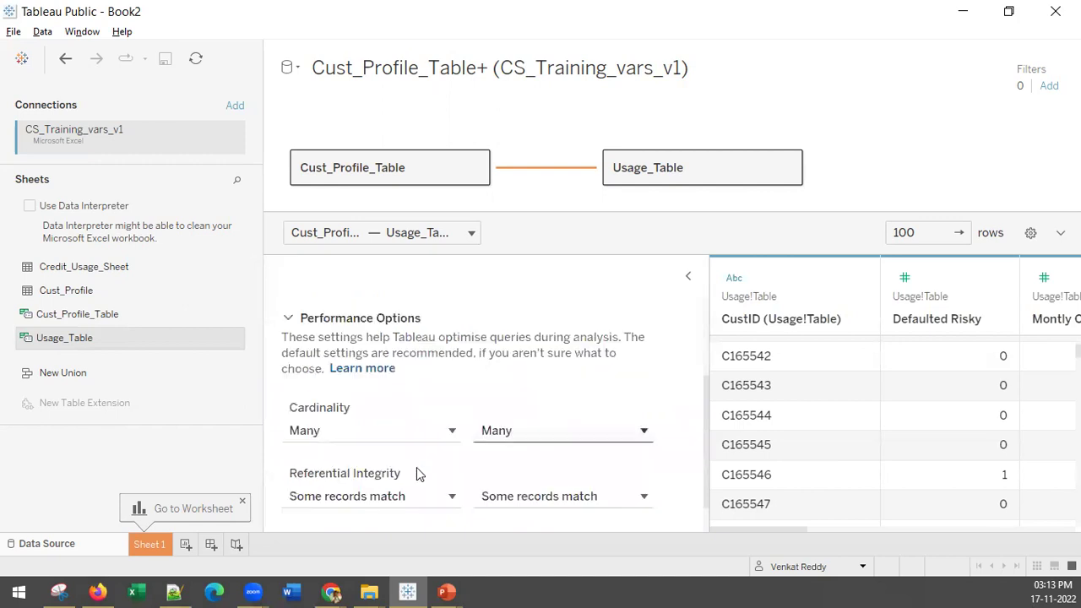
click(325, 439)
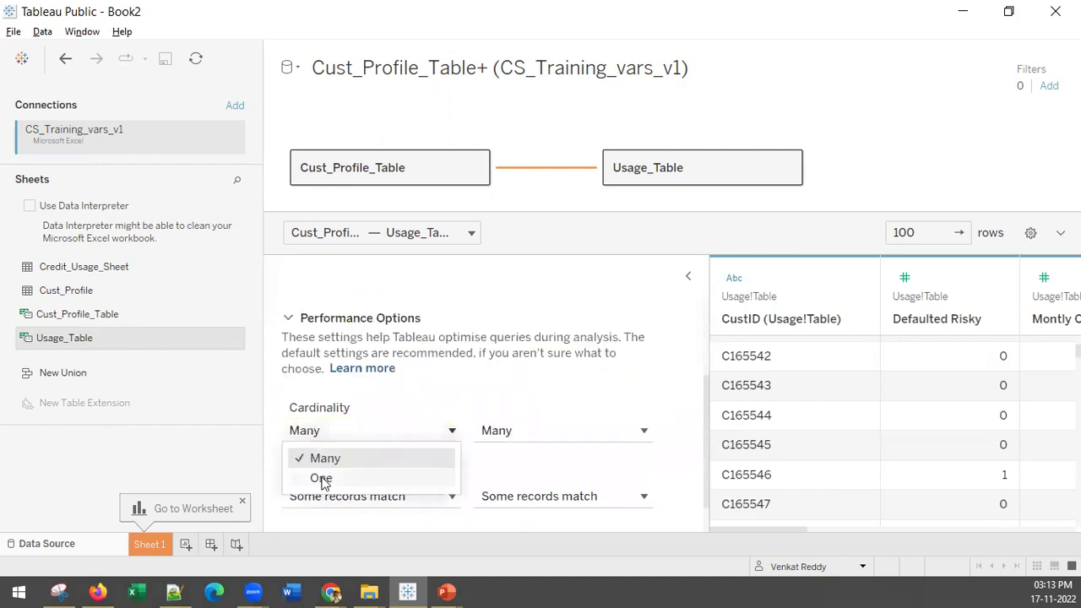
click(448, 477)
click(521, 433)
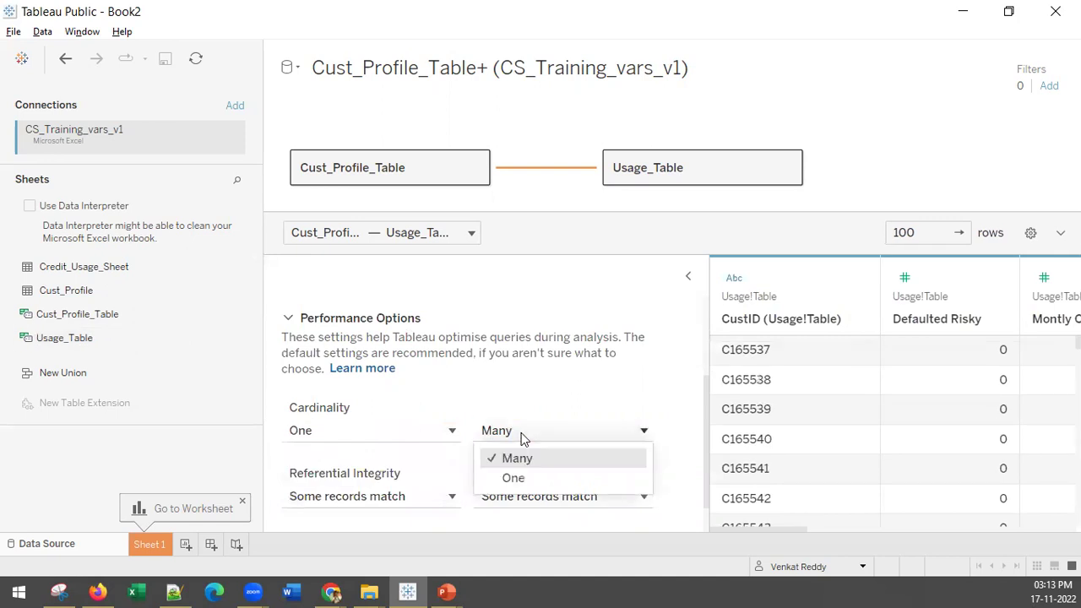
click(513, 478)
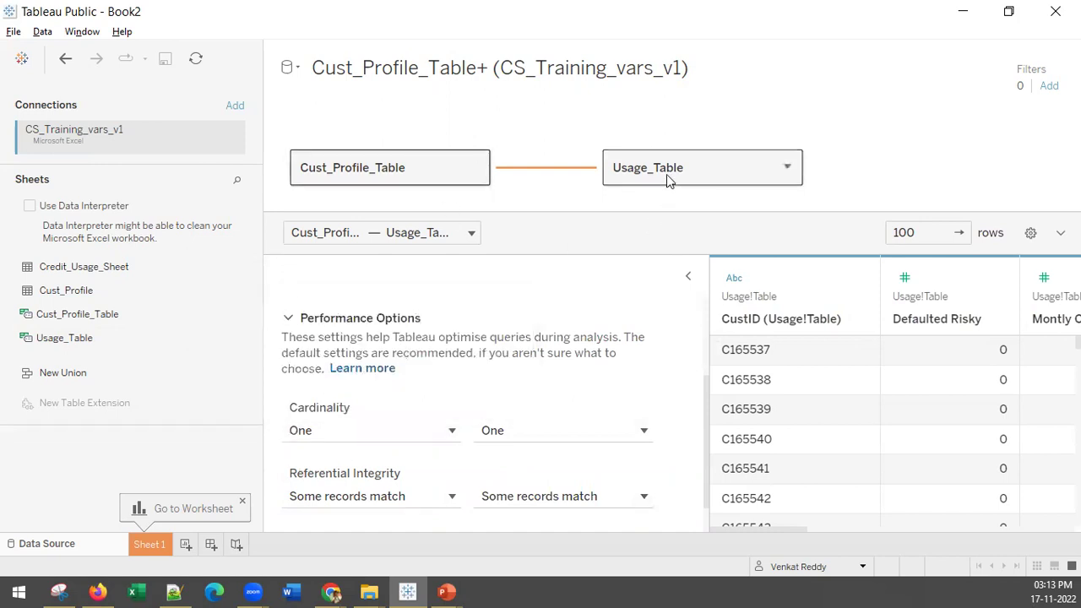
scroll(408, 425, down, 1)
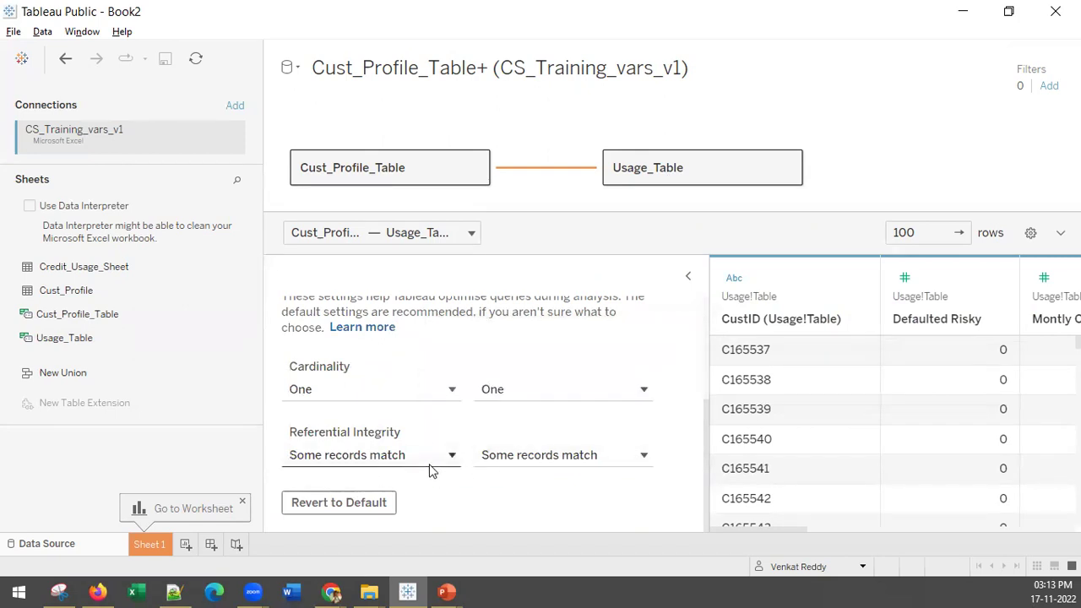
scroll(540, 319, up, 4)
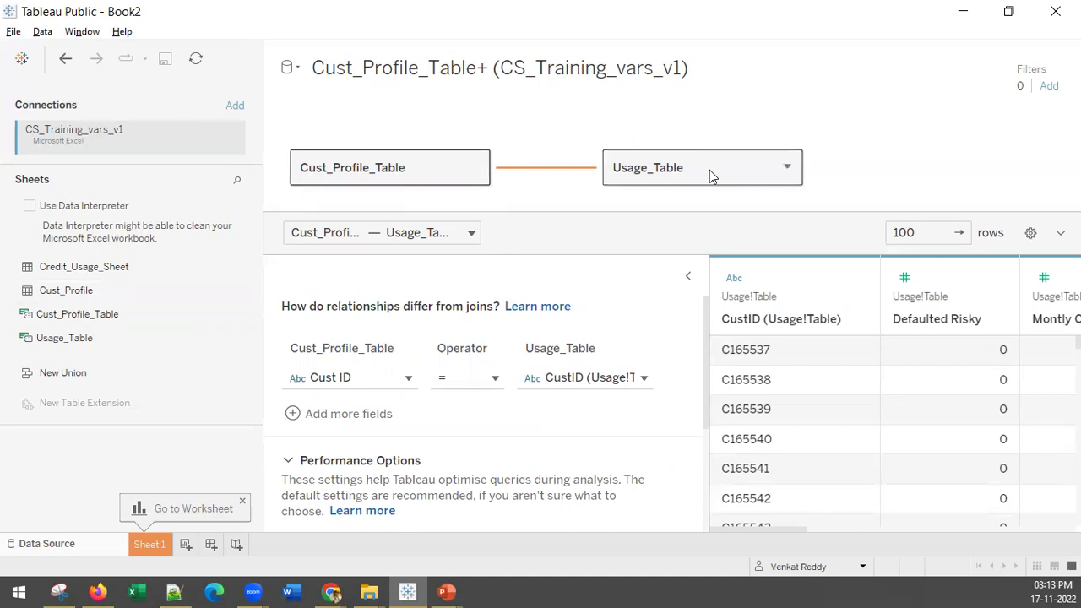
mouse_move(554, 167)
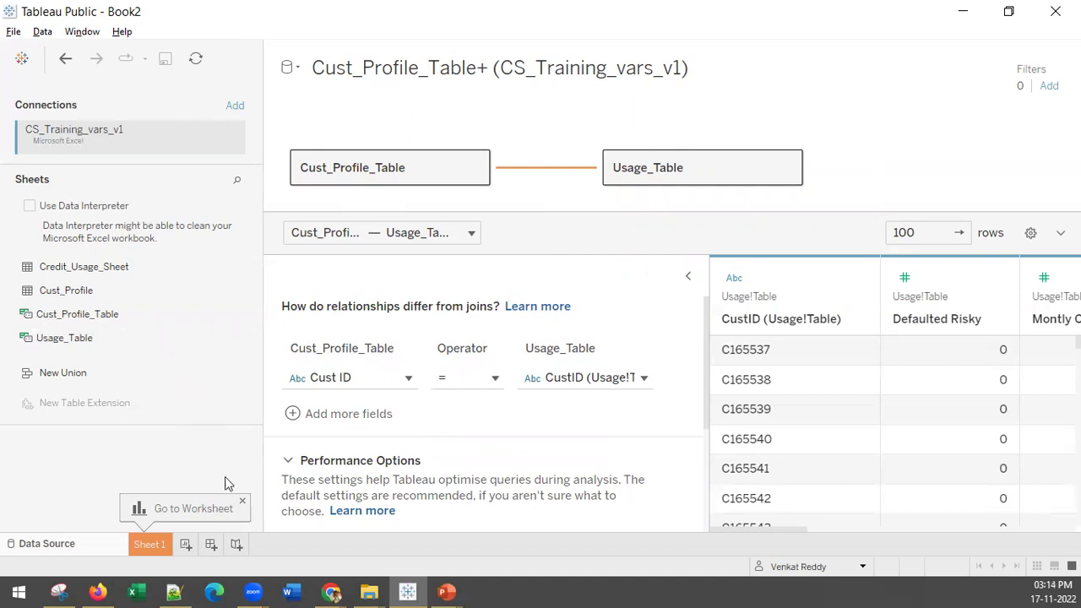
Open Sheet 1 and review the fields listed under Cust_Profile_Table and Usage_Table
click(147, 550)
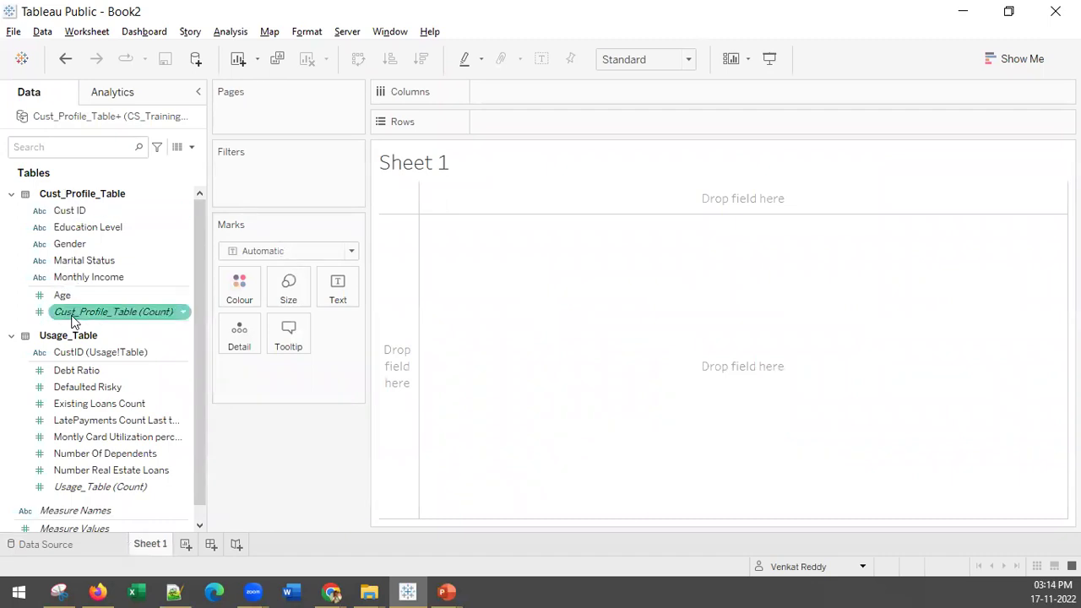
click(77, 211)
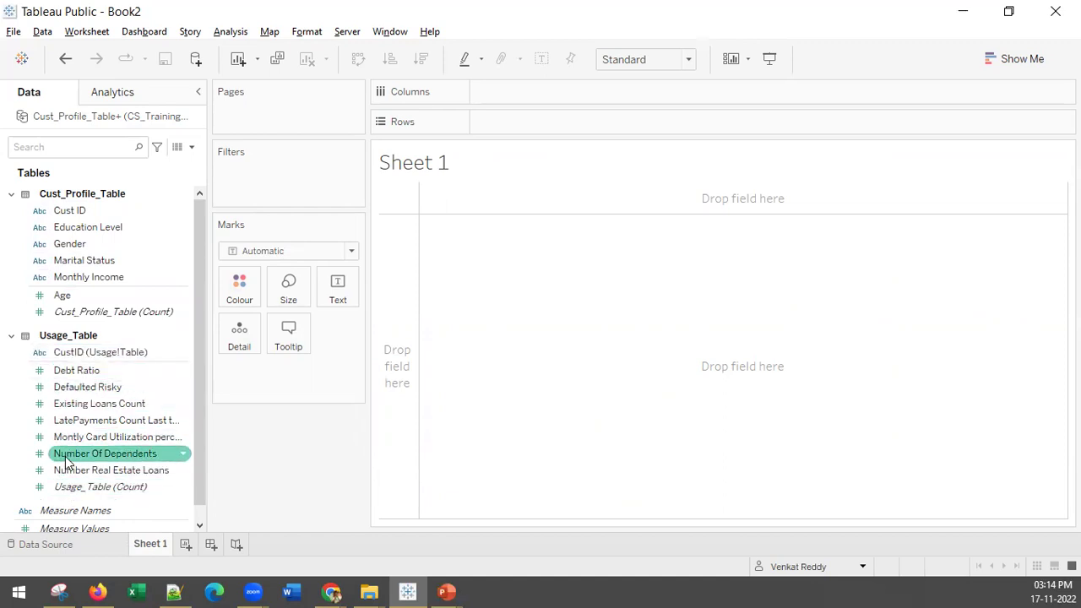
scroll(67, 460, down, 1)
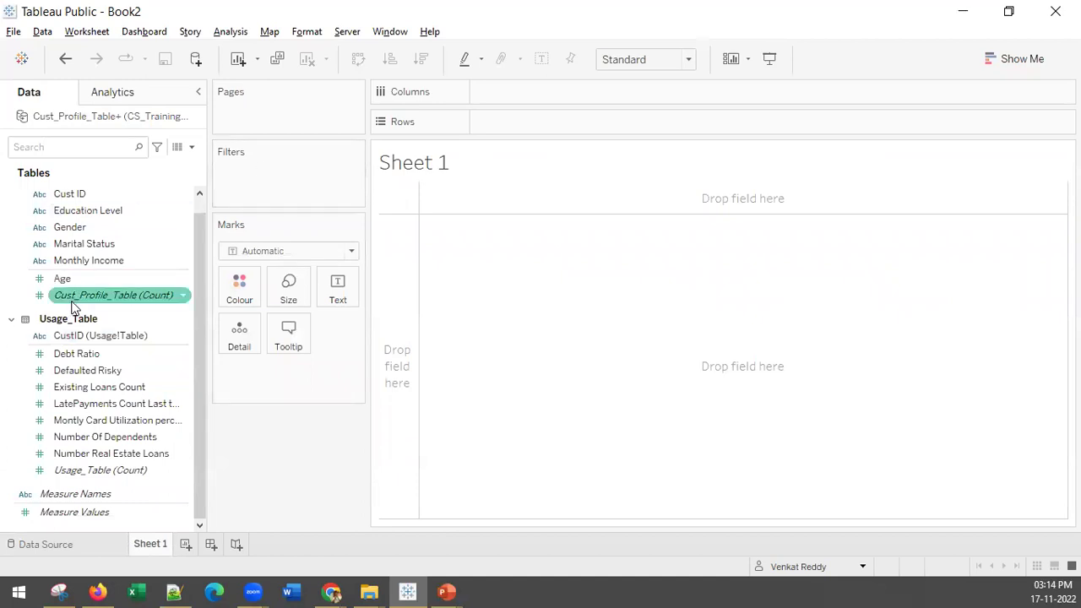
scroll(74, 308, up, 1)
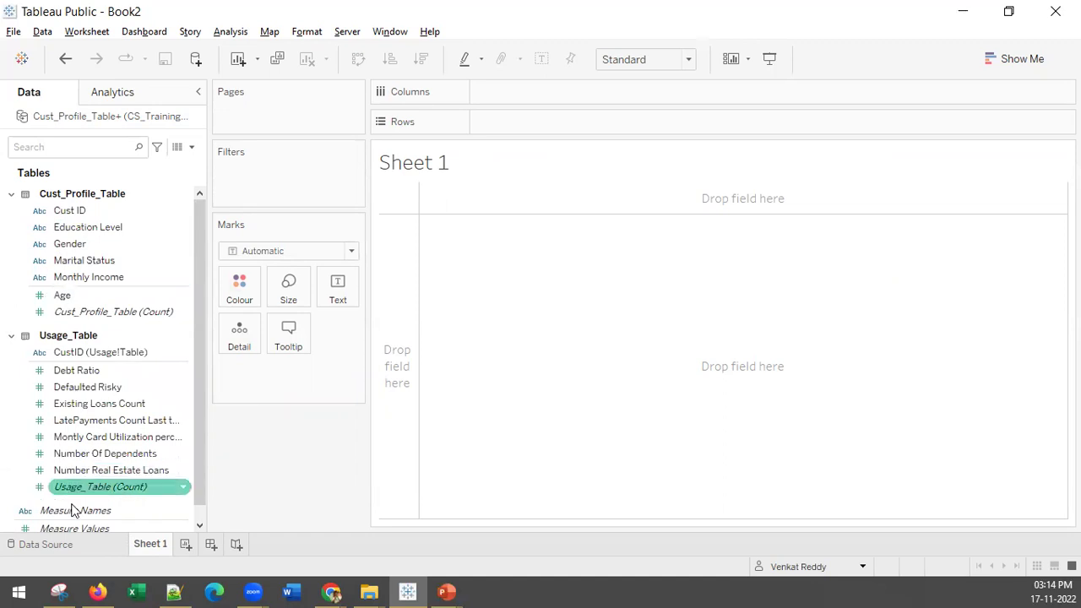
click(186, 546)
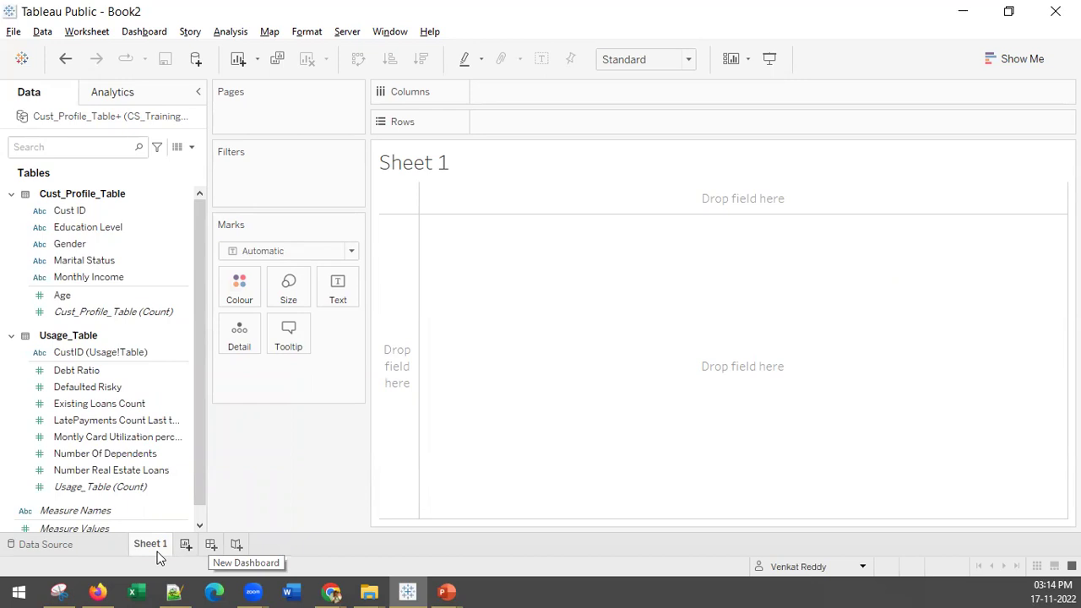
mouse_move(149, 547)
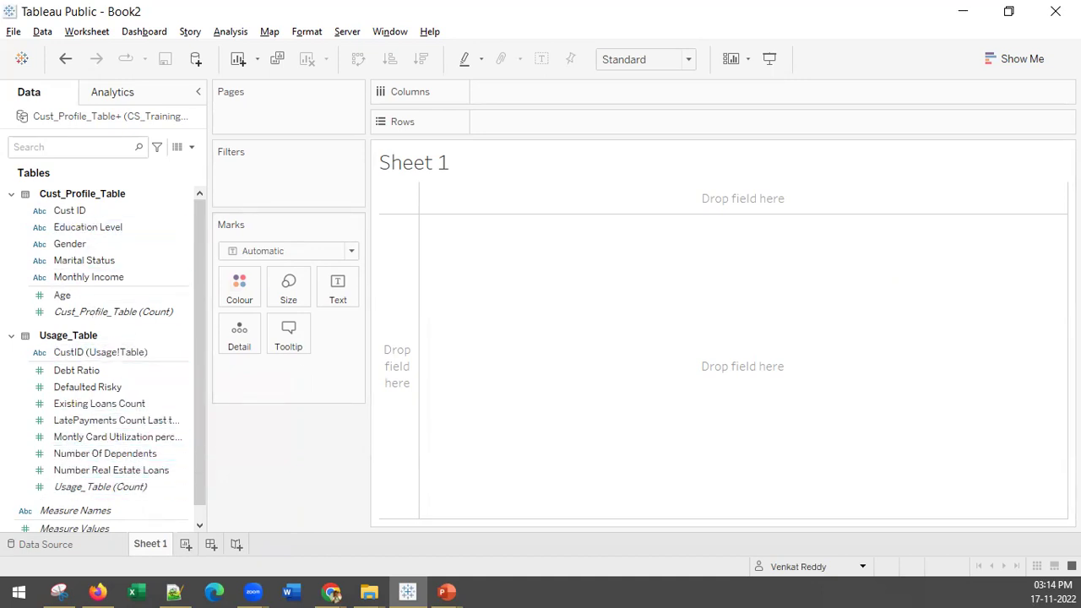
click(335, 596)
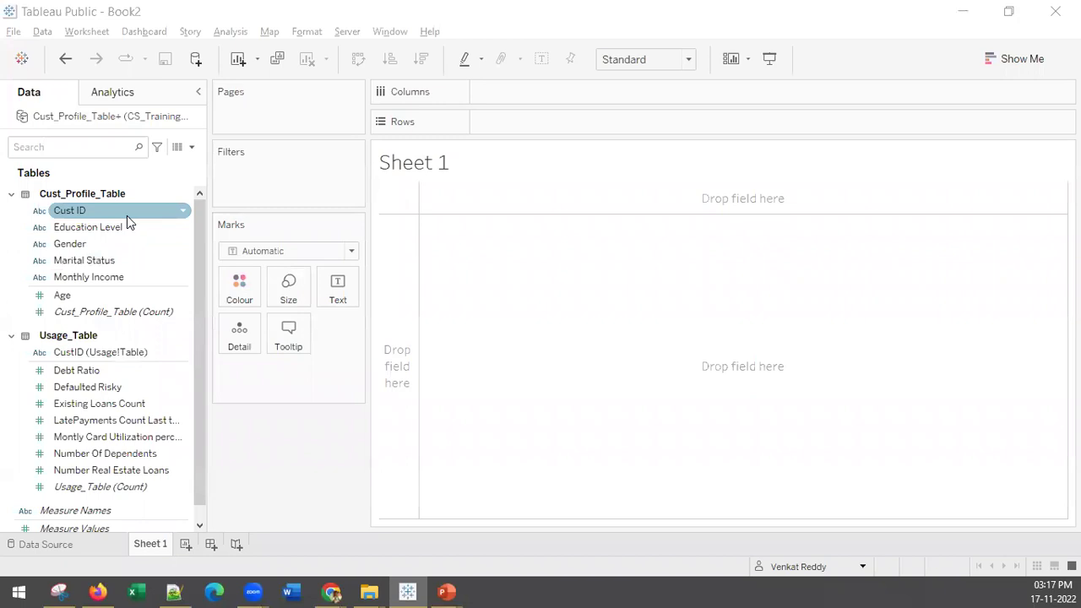
click(123, 244)
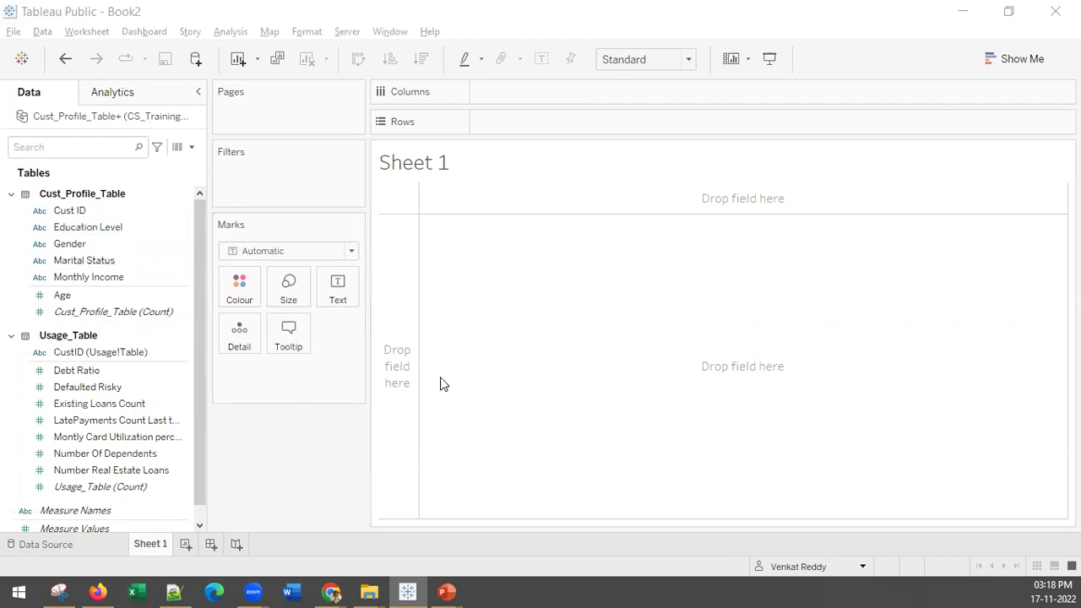
Place Education Level on the rows of Sheet 1 and display the suggested chart types
drag(85, 232, 545, 380)
drag(521, 121, 100, 228)
double_click(99, 226)
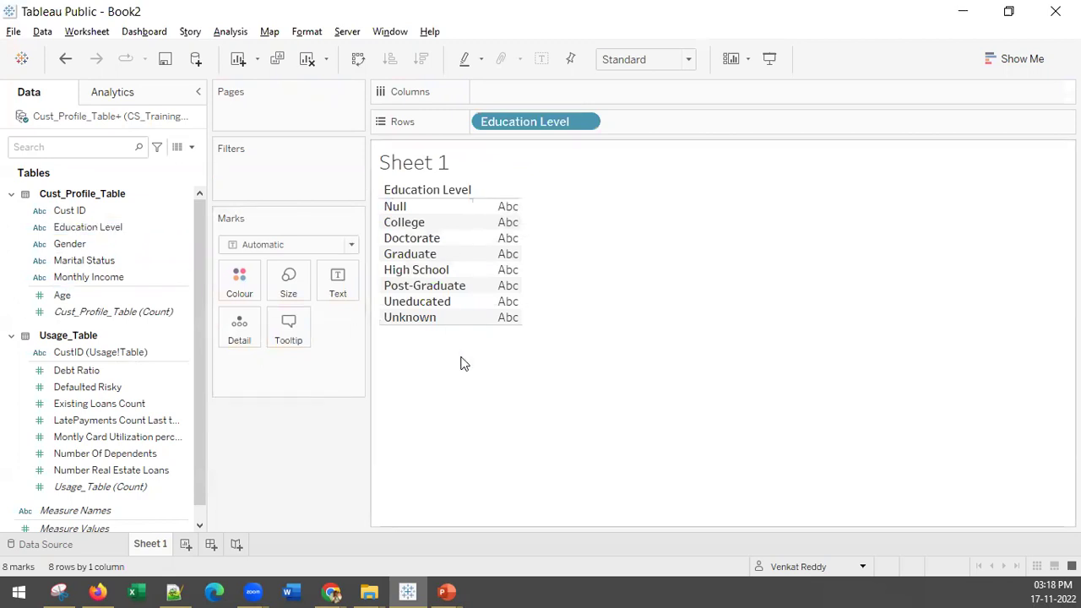
click(1021, 55)
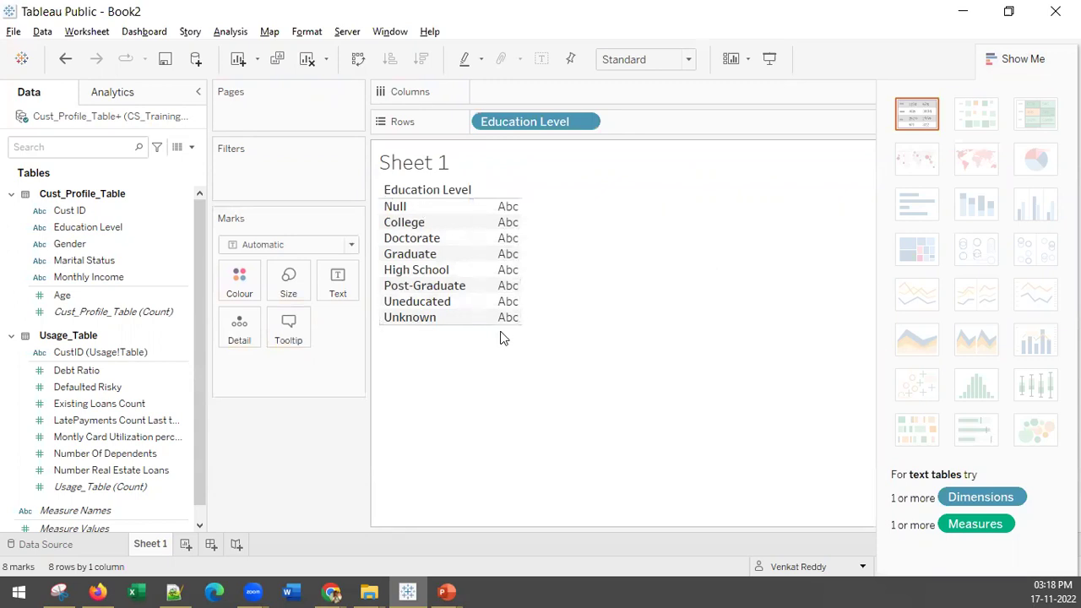
drag(405, 206, 418, 320)
click(427, 363)
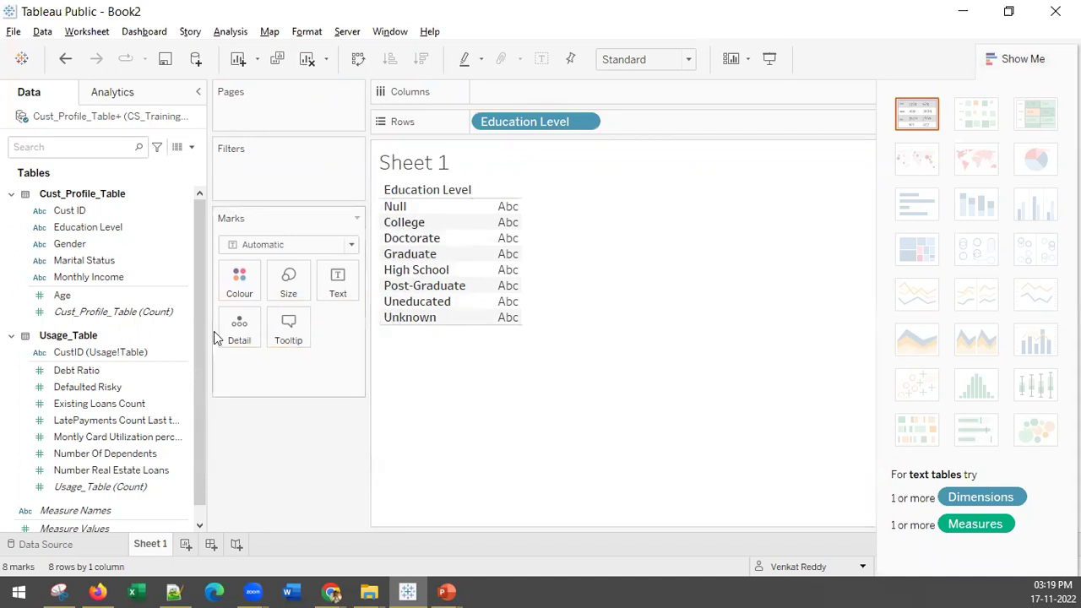
Add Cust ID from Cust_Profile_Table to the rows and aggregate it as Count (Distinct)
click(76, 212)
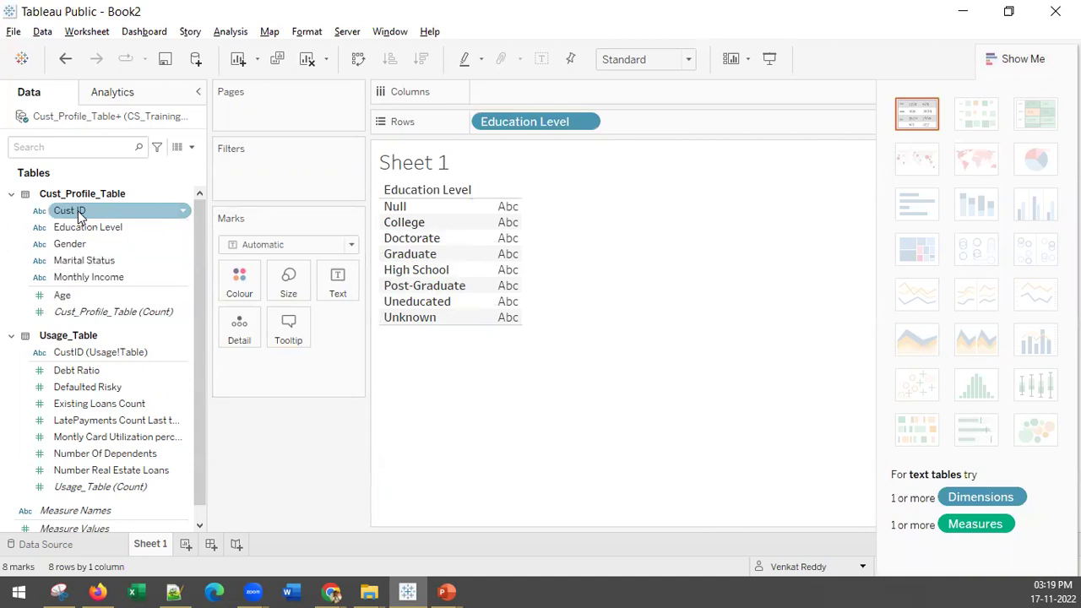
click(79, 217)
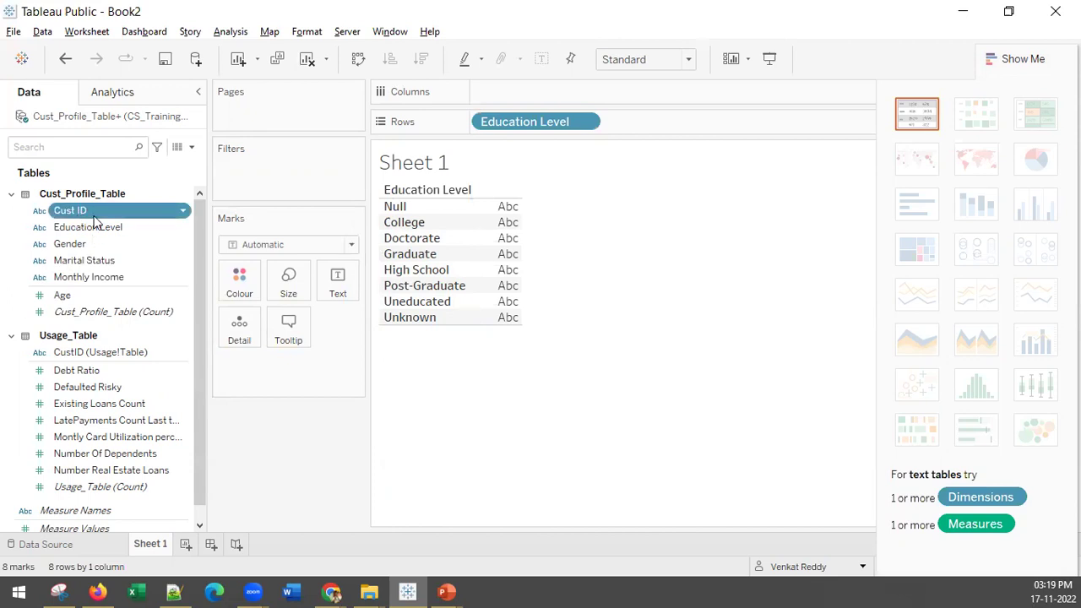
double_click(95, 213)
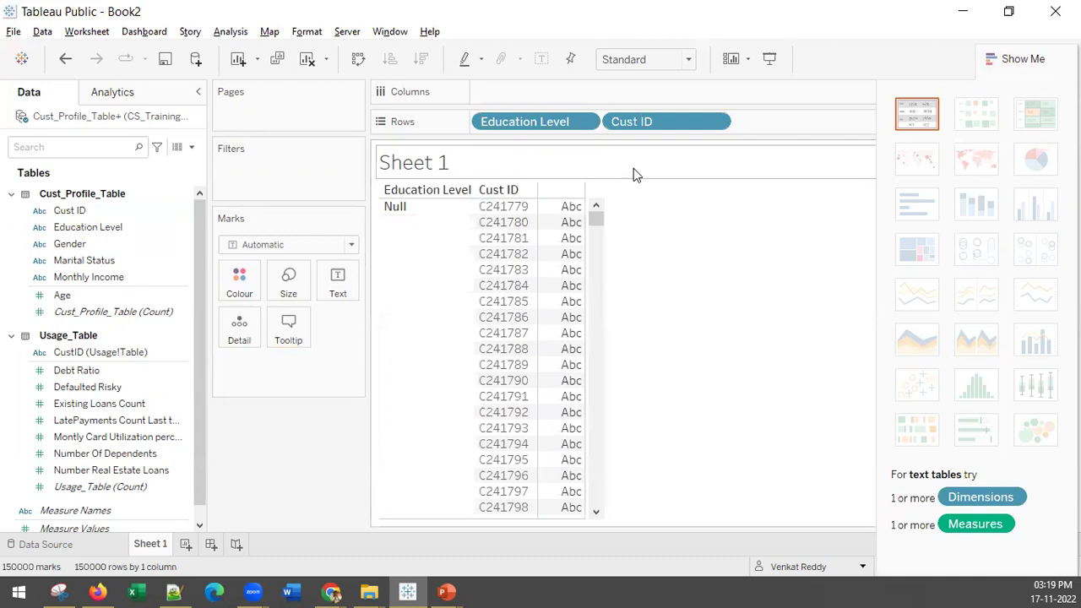
right_click(654, 125)
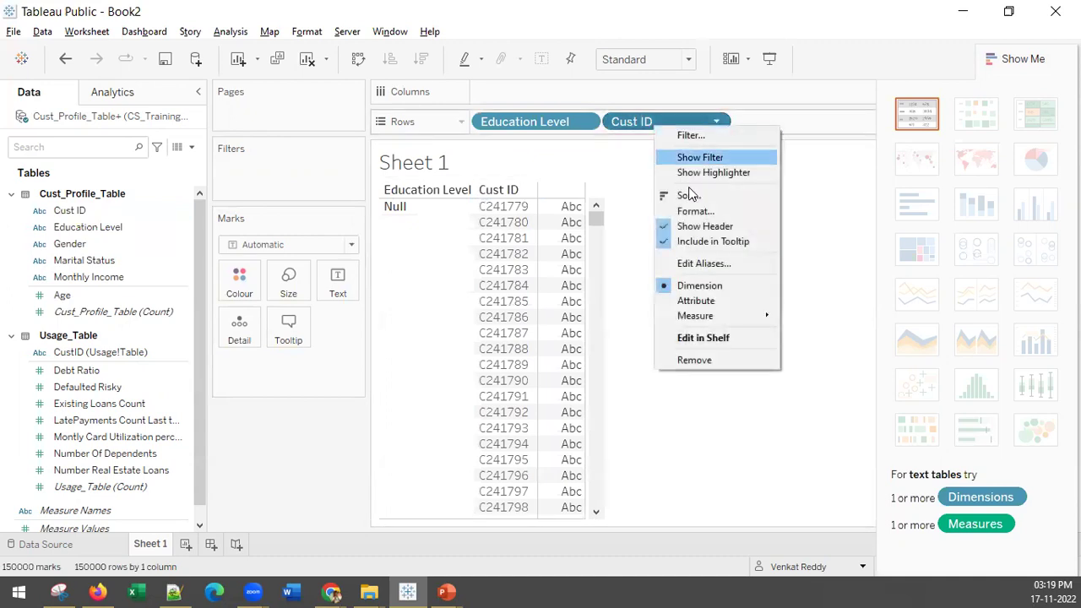
mouse_move(708, 317)
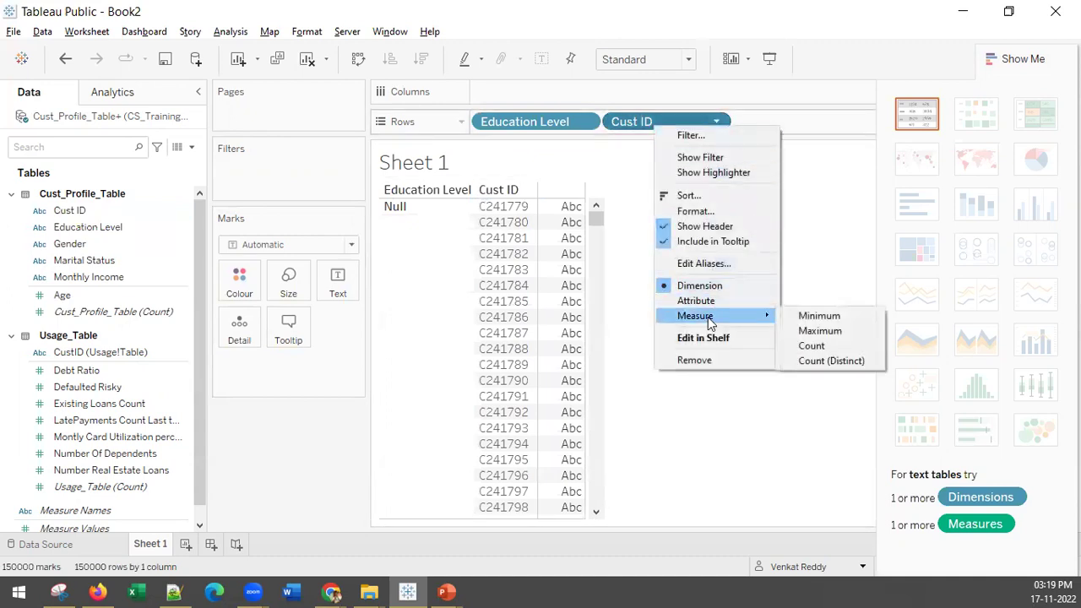
click(854, 362)
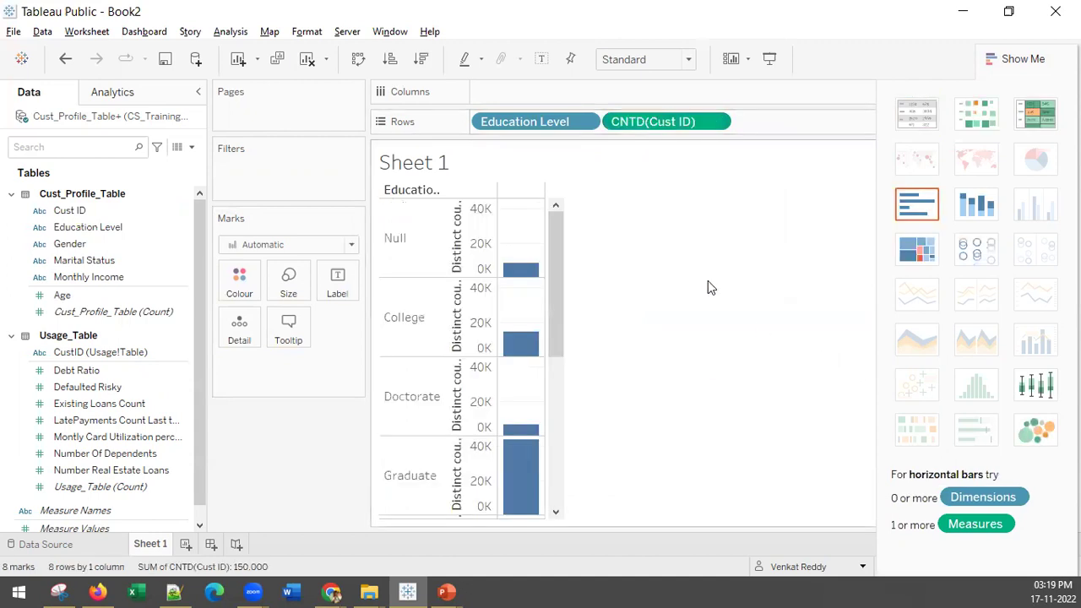
Move the distinct count of Cust ID to the columns for horizontal bars and hide the suggested chart types
drag(651, 125, 628, 95)
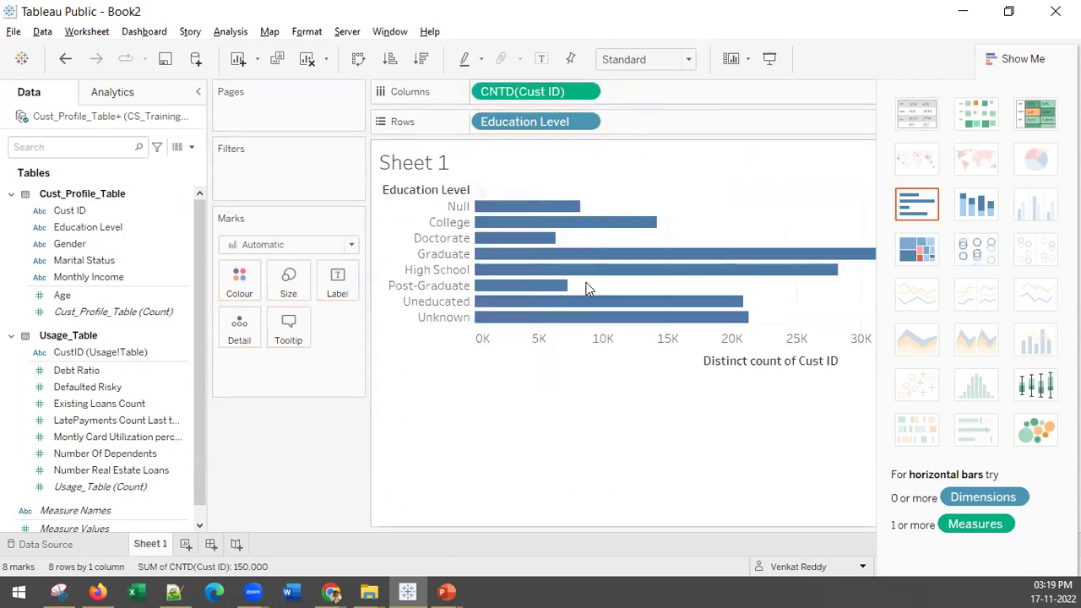
mouse_move(708, 257)
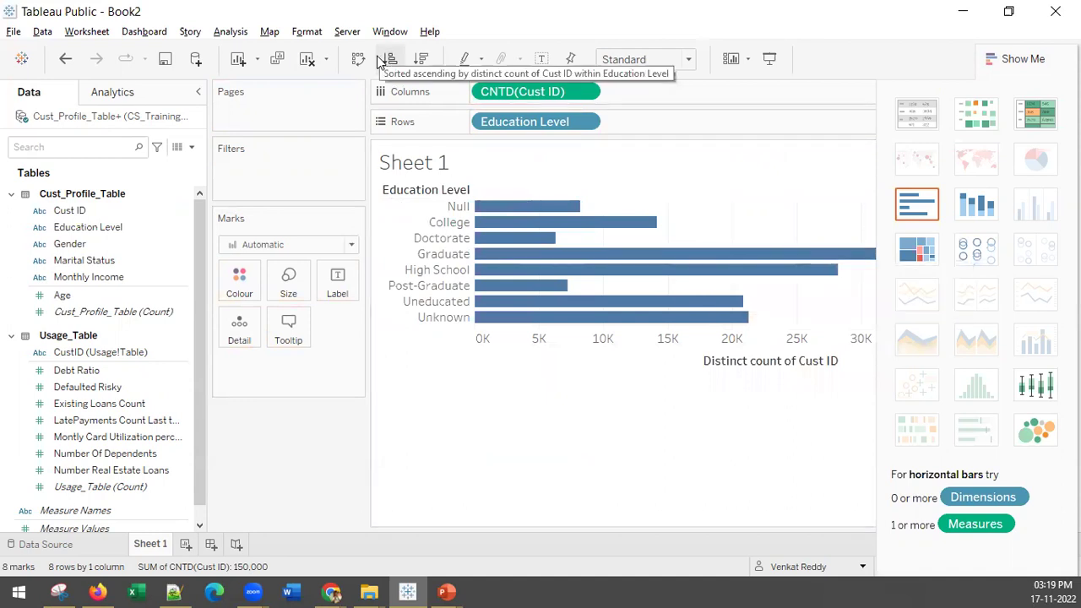
click(1005, 59)
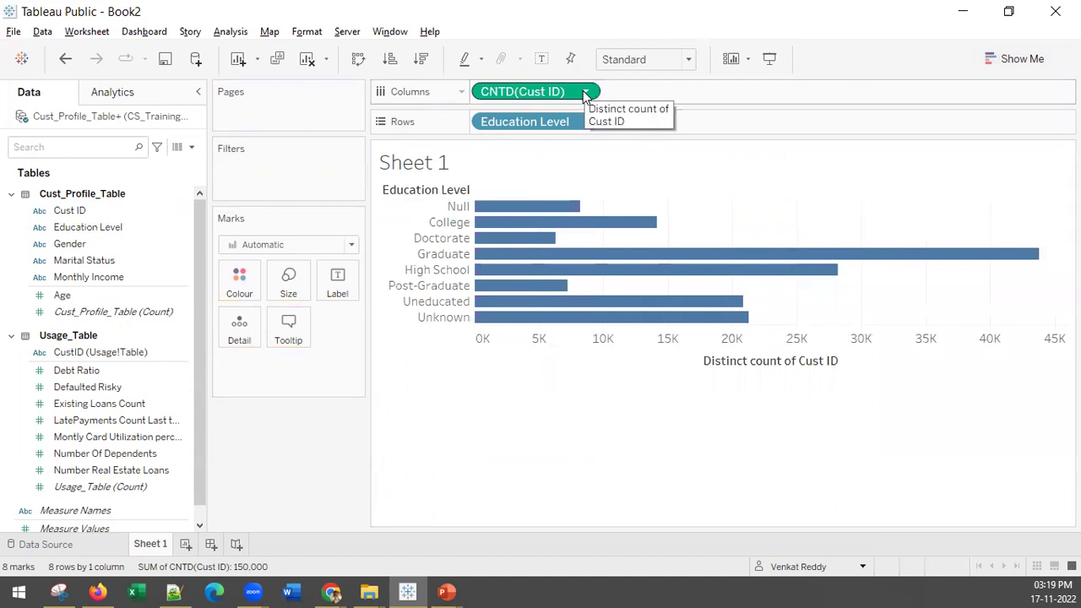
Try labelling the bars with the distinct count of Cust ID, and undo the labelling
drag(533, 98, 340, 282)
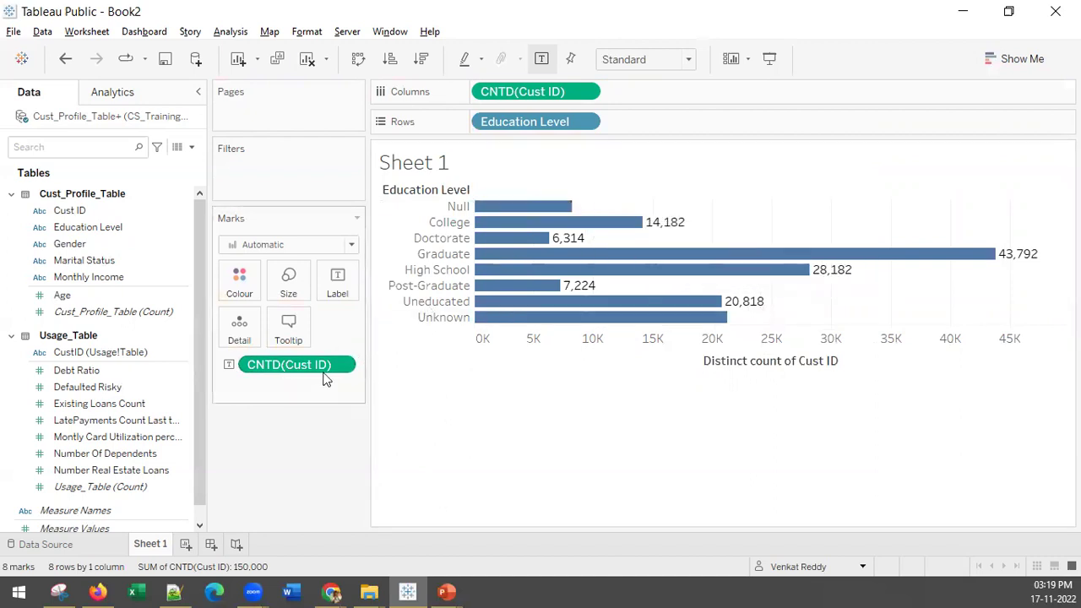
key(ctrl+z)
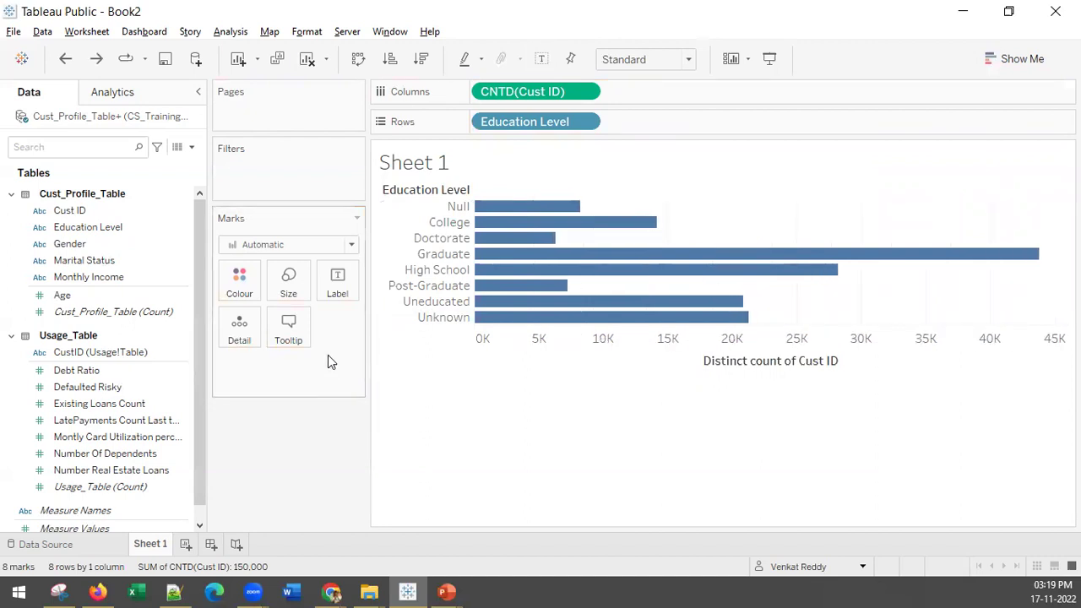
Sort the education levels in descending order by distinct count of Cust ID and enlarge the bar chart's height
click(391, 60)
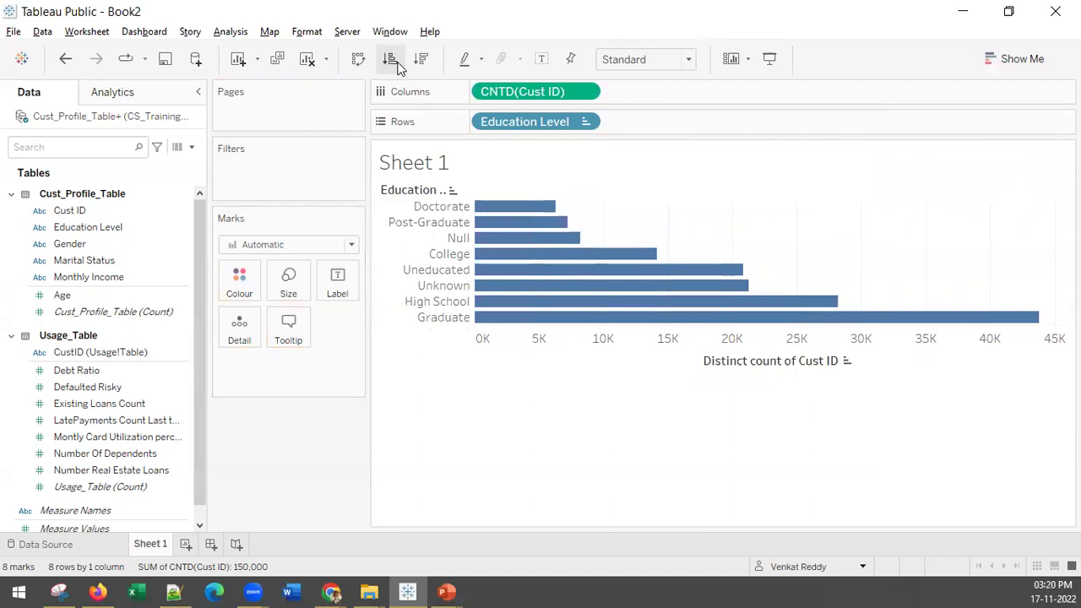
click(420, 59)
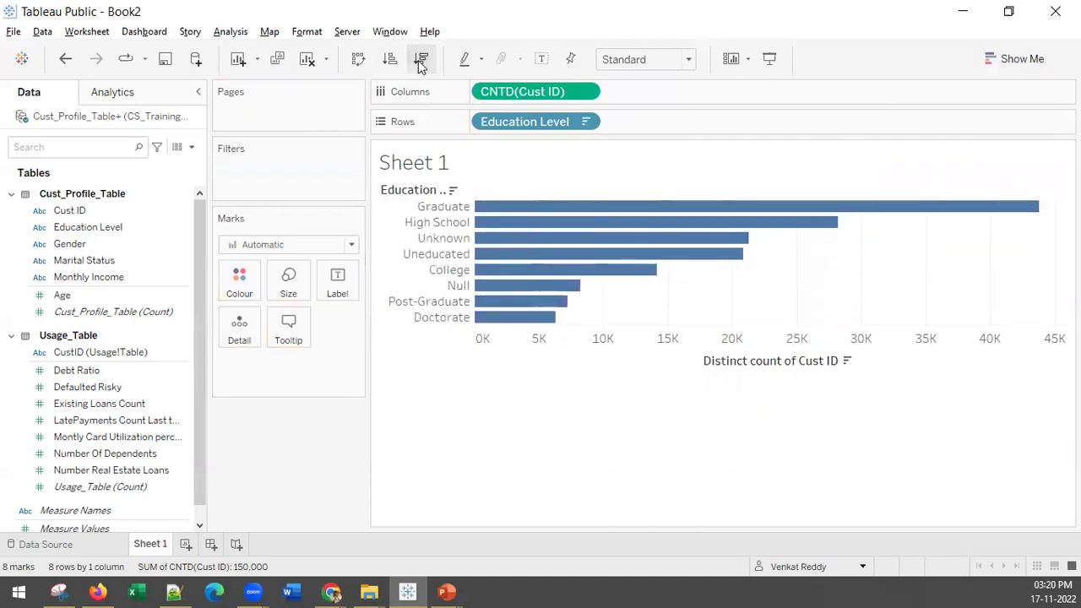
mouse_move(527, 207)
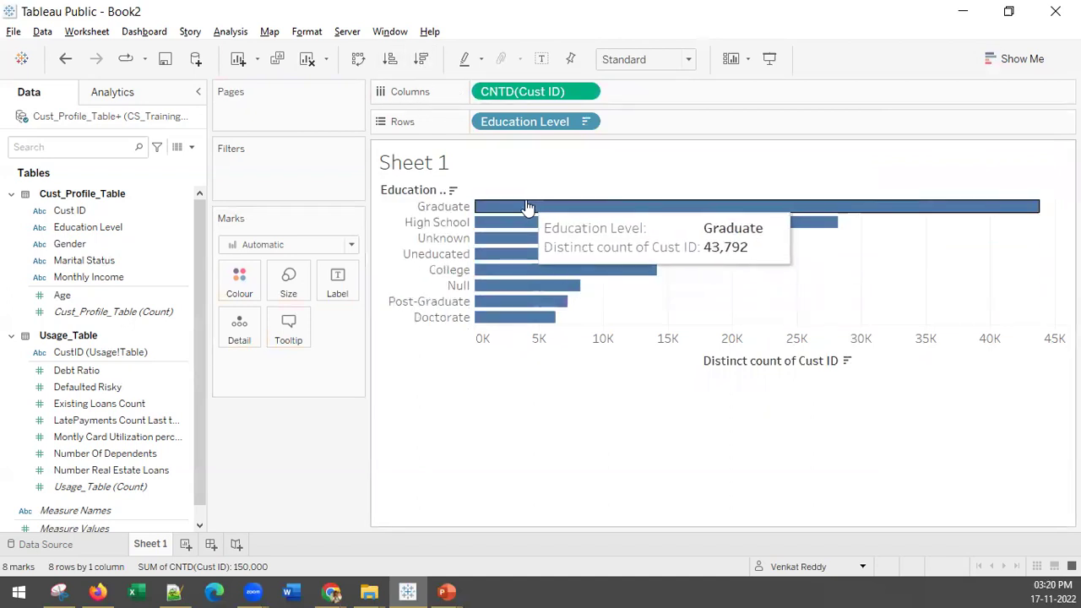
mouse_move(495, 244)
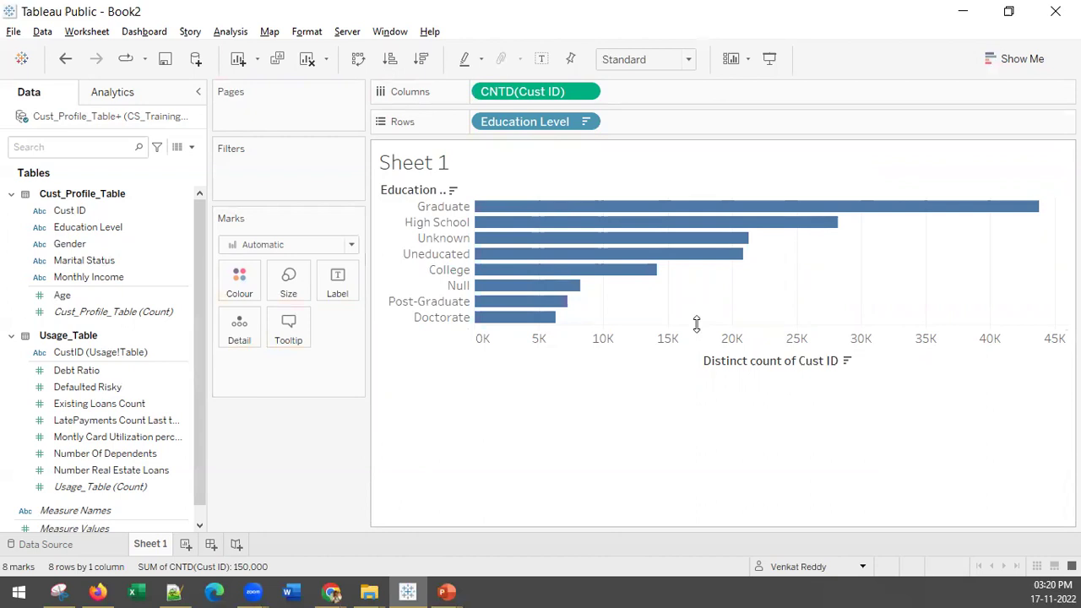
drag(695, 324, 704, 444)
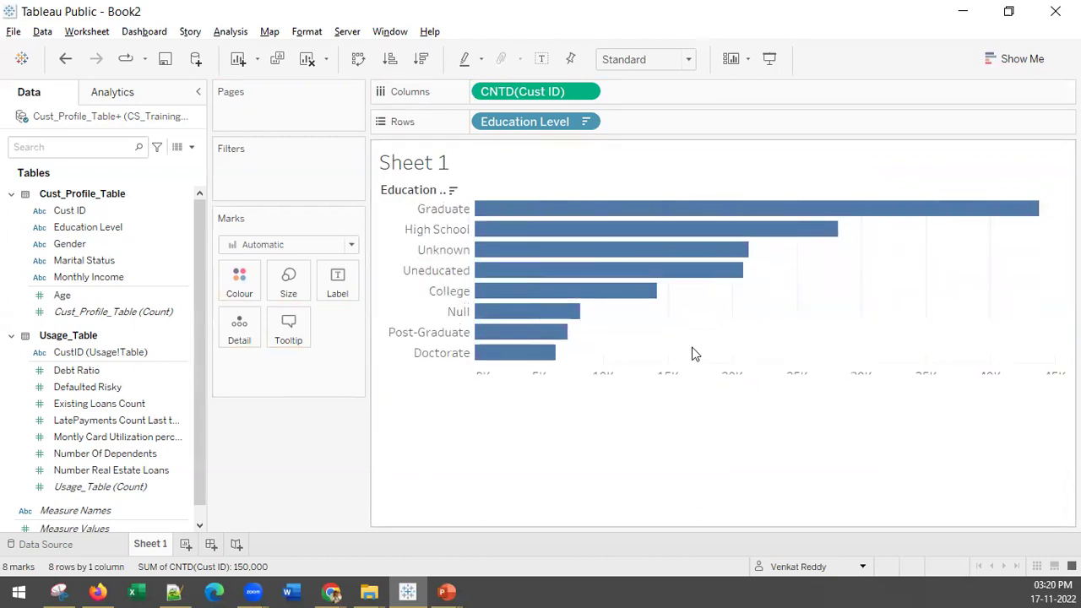
Undo the last height change of the bar chart and set its fit to Fit Height
key(ctrl+z)
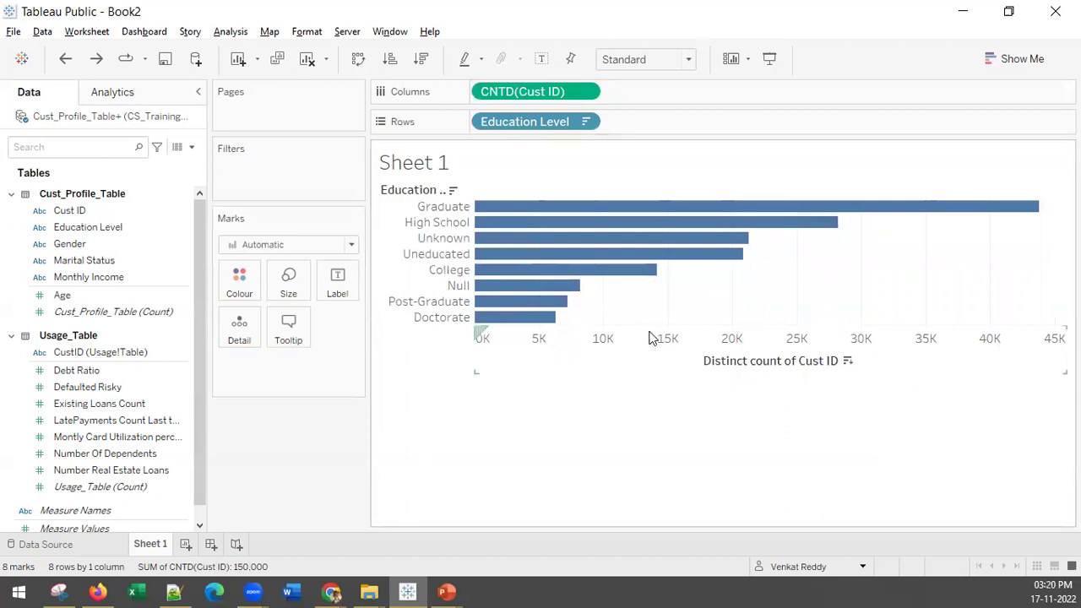
click(663, 60)
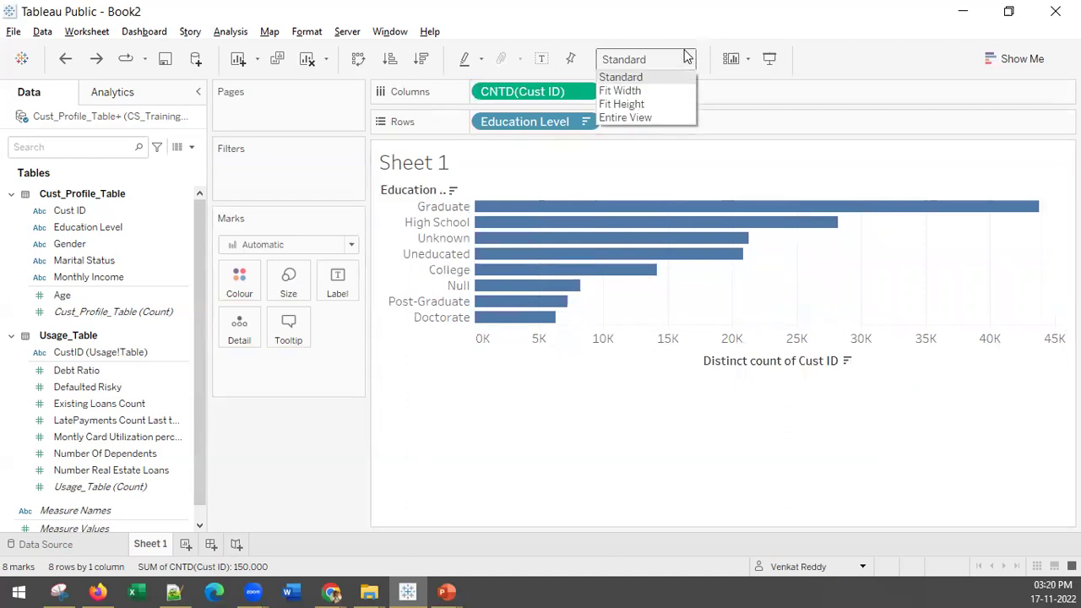
key(Escape)
click(687, 61)
key(Escape)
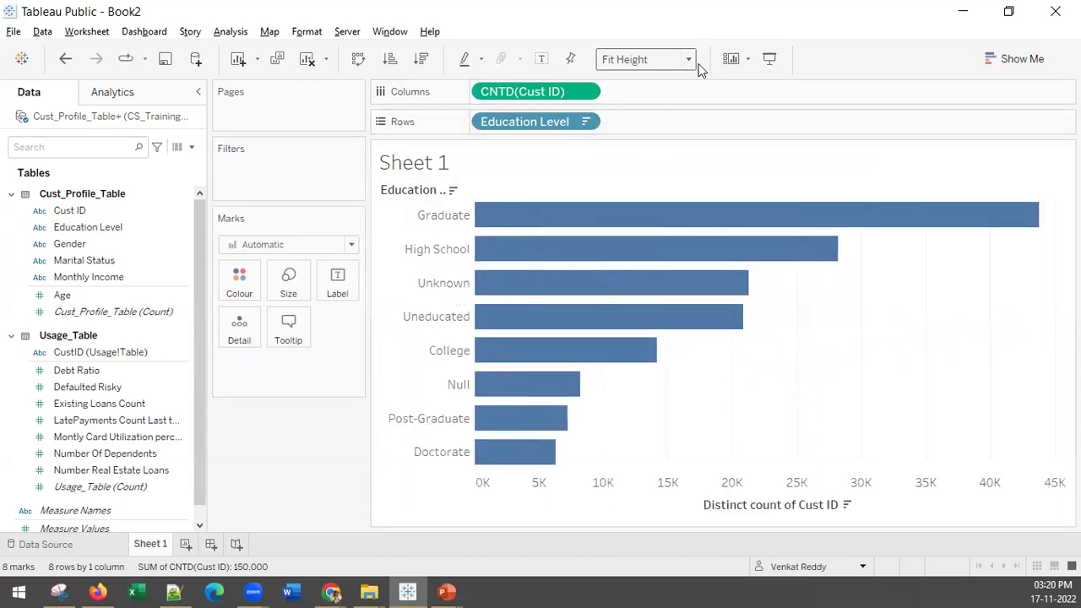
Try the Entire View and Standard fits on the bar chart, and return it to Fit Height
click(688, 60)
click(652, 117)
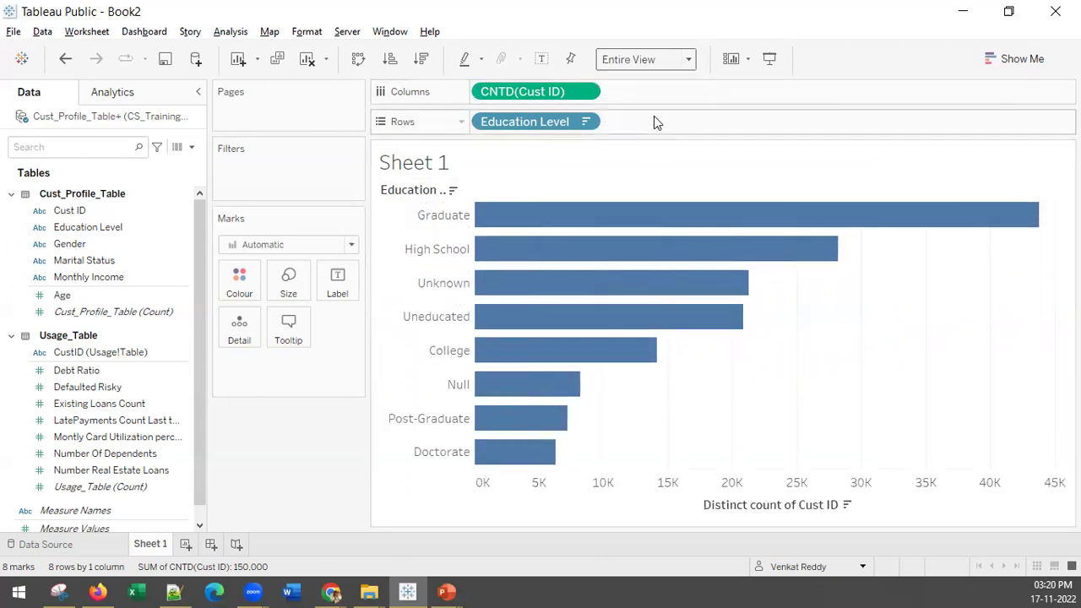
click(690, 61)
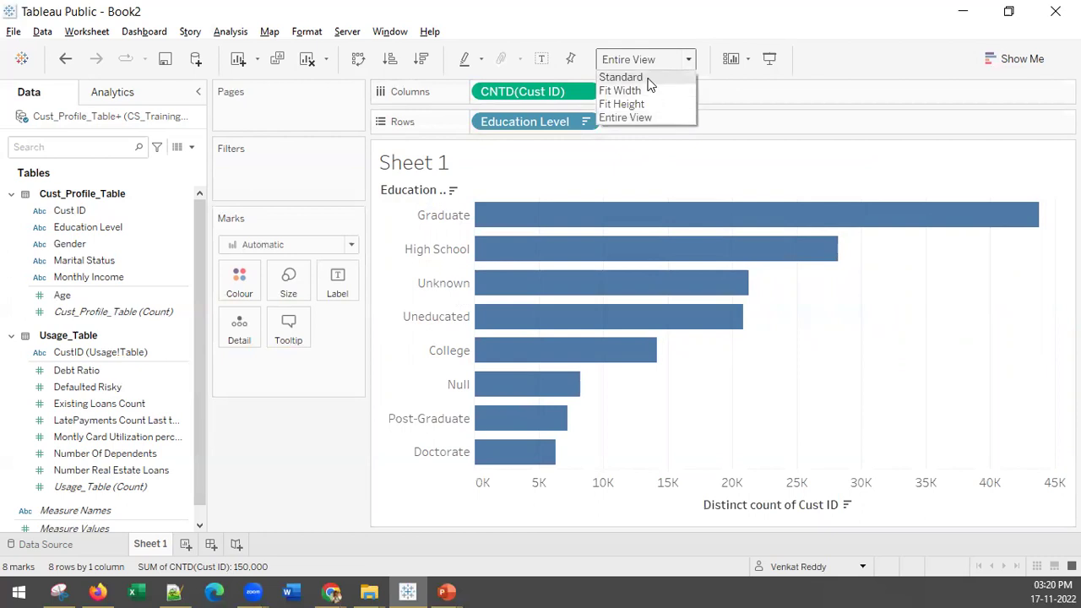
click(642, 76)
click(690, 60)
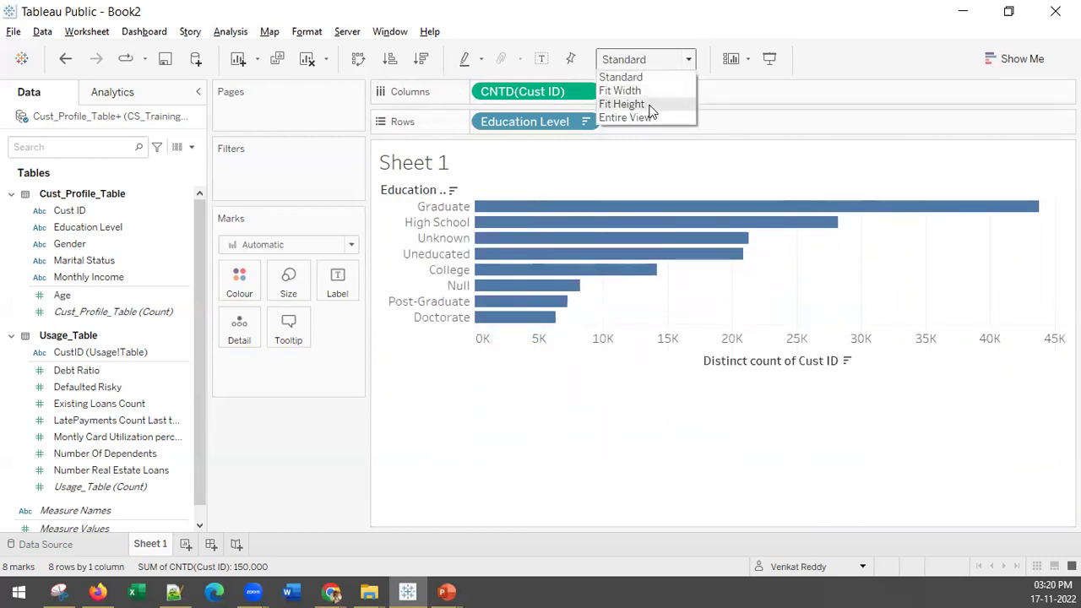
click(650, 105)
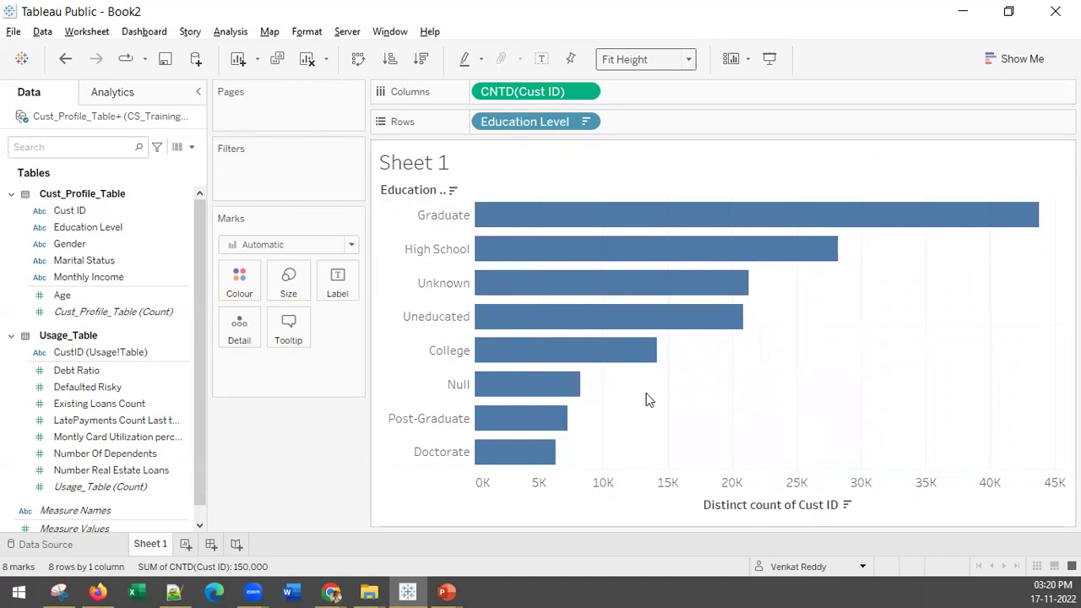
Rename Sheet 1 as EducationLevel
double_click(416, 157)
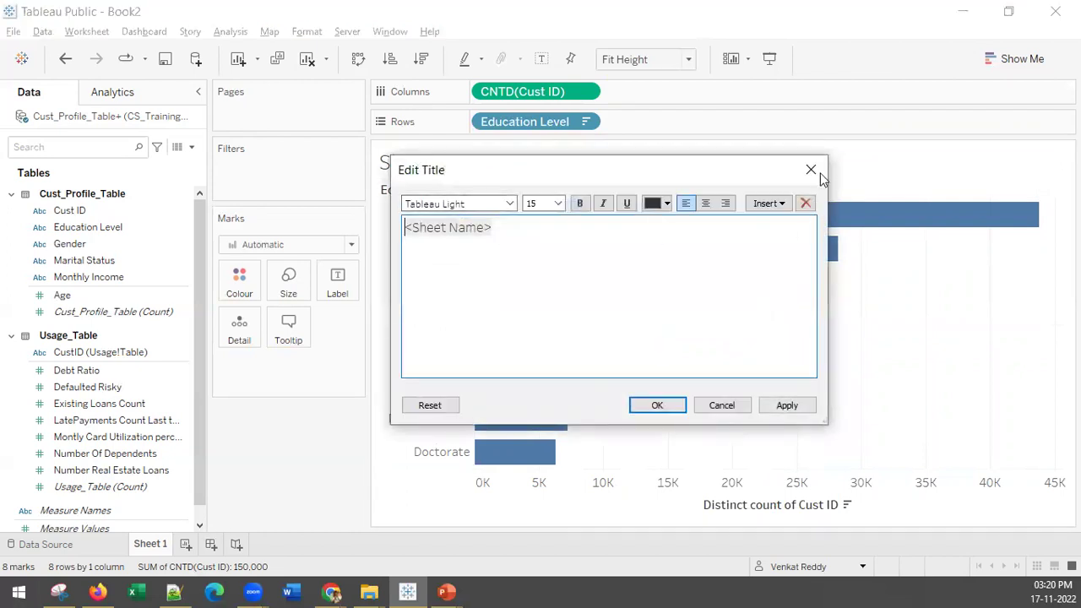
click(812, 171)
right_click(147, 548)
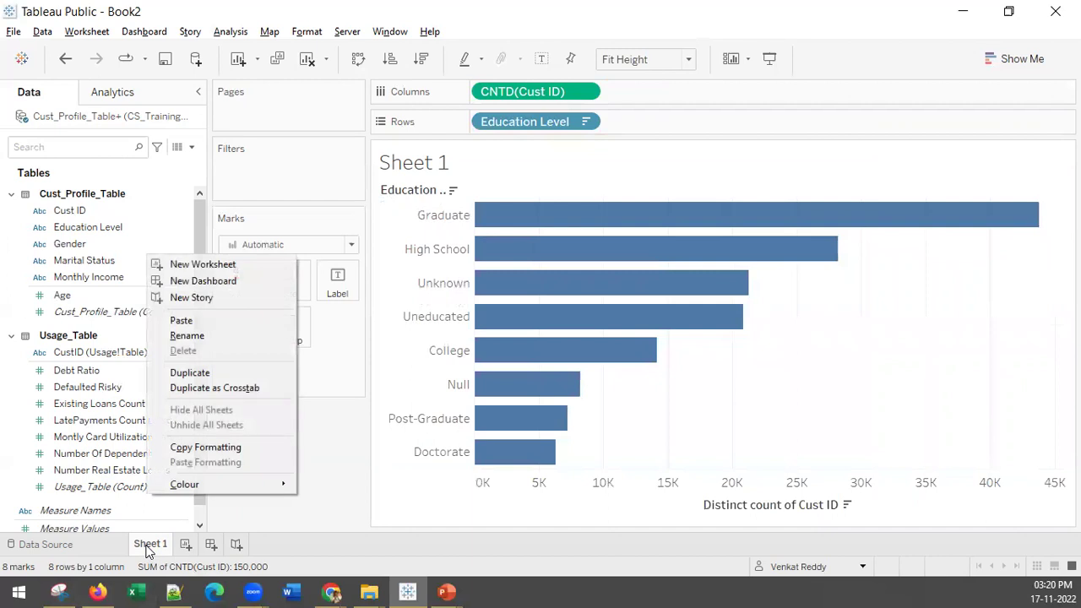
click(215, 335)
text(Educa)
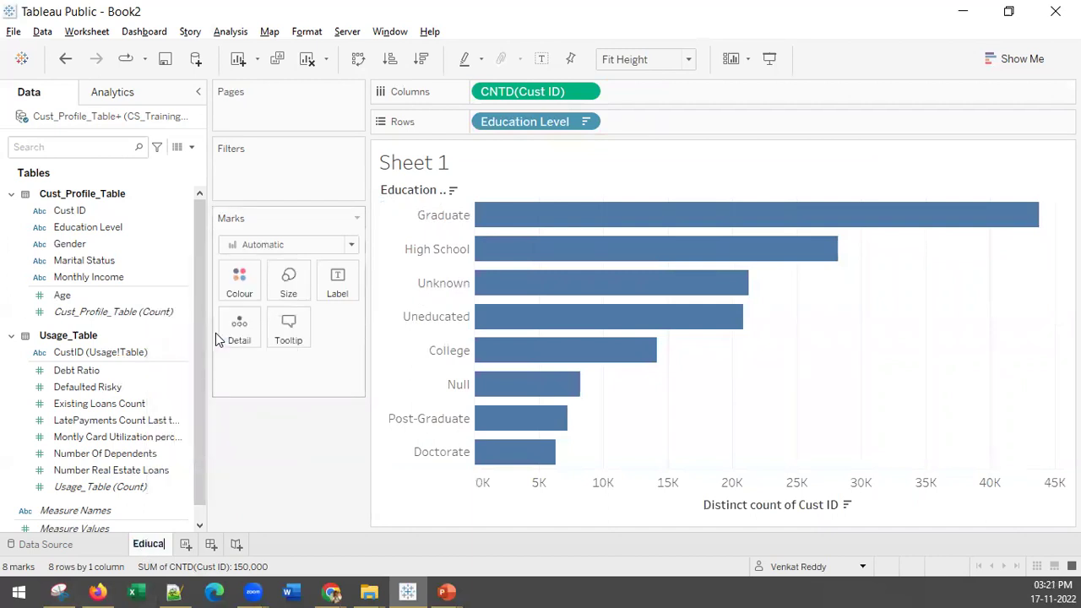
text(tion)
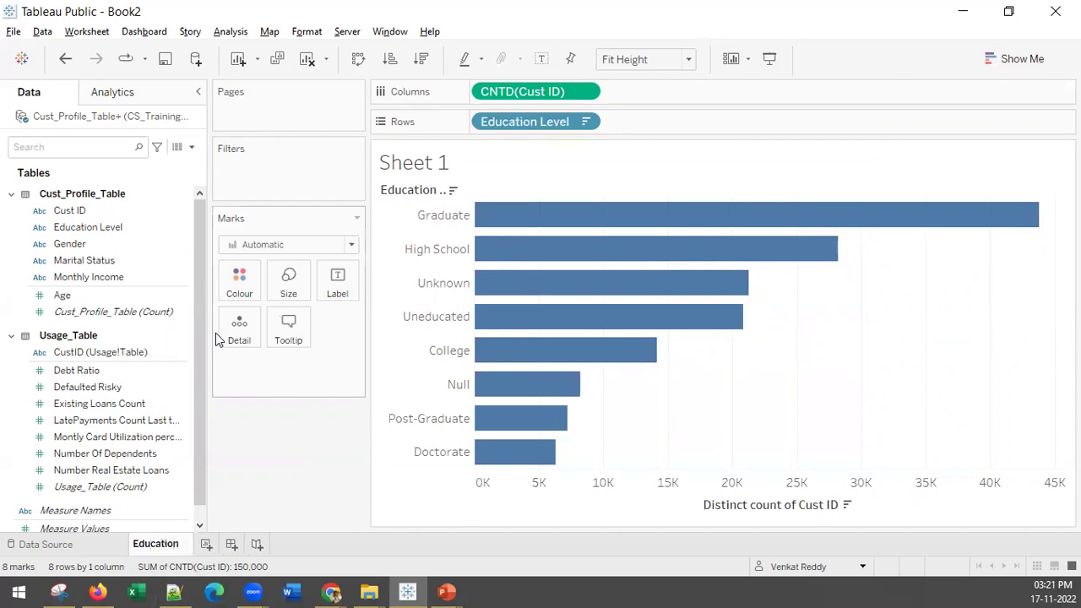
text(Level)
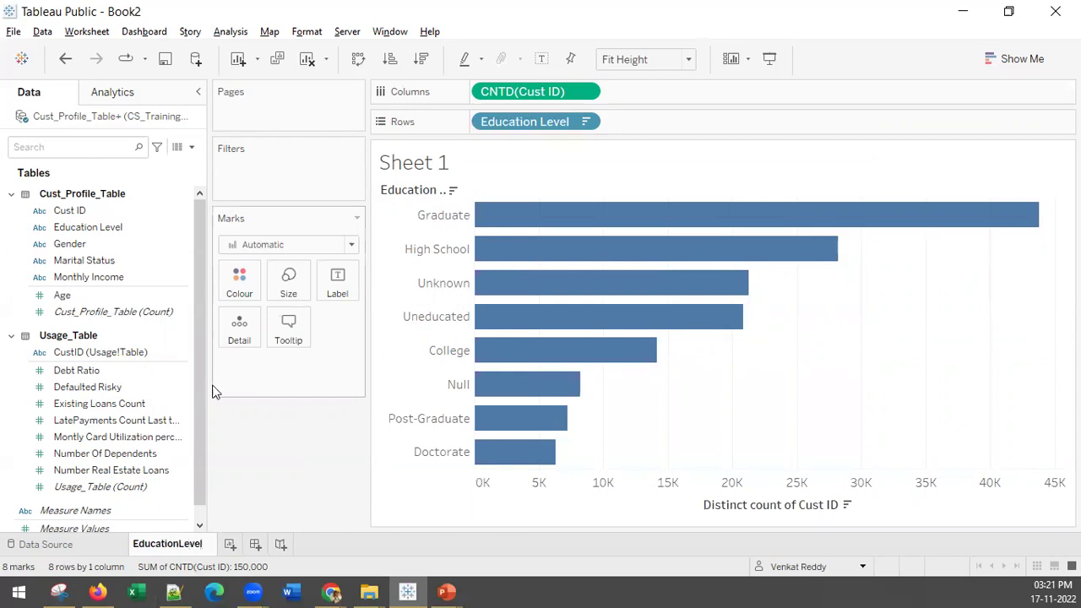
key(Return)
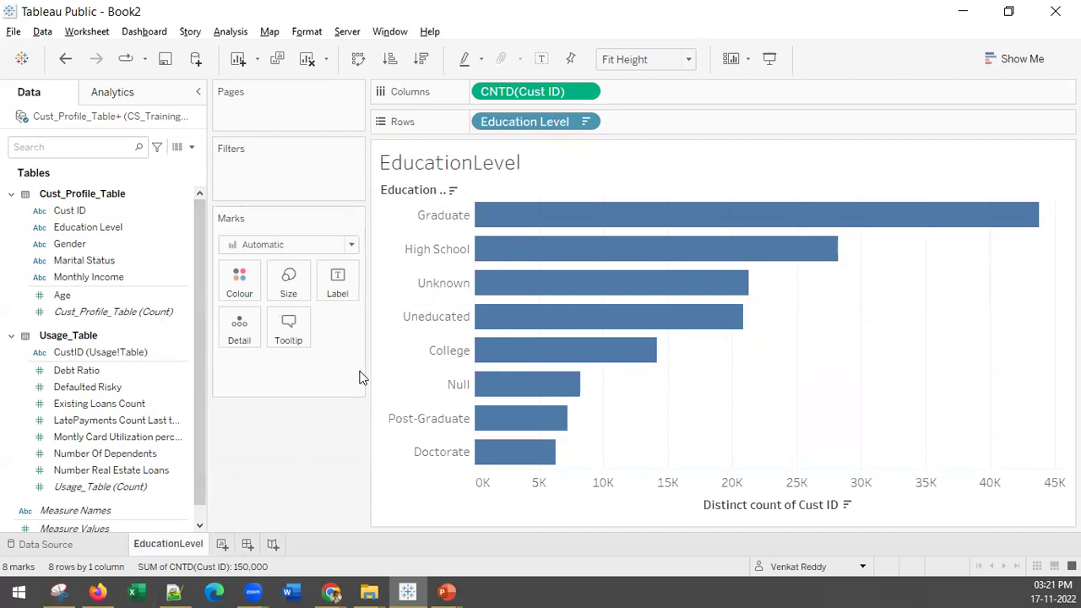
Centre the EducationLevel chart title, make it bold and set its font to Tableau Semibold
double_click(460, 165)
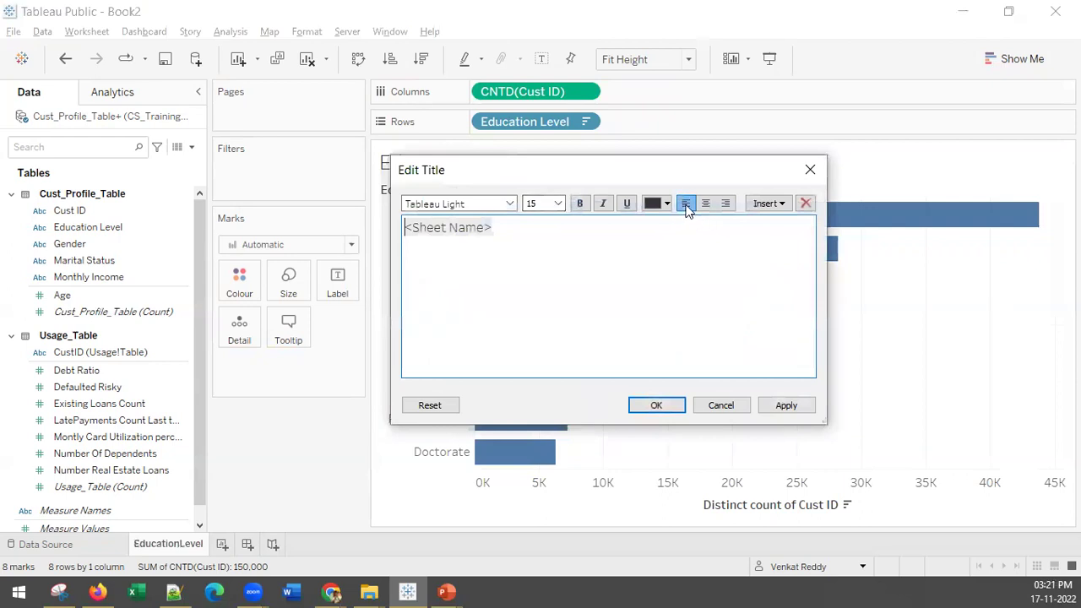
click(708, 202)
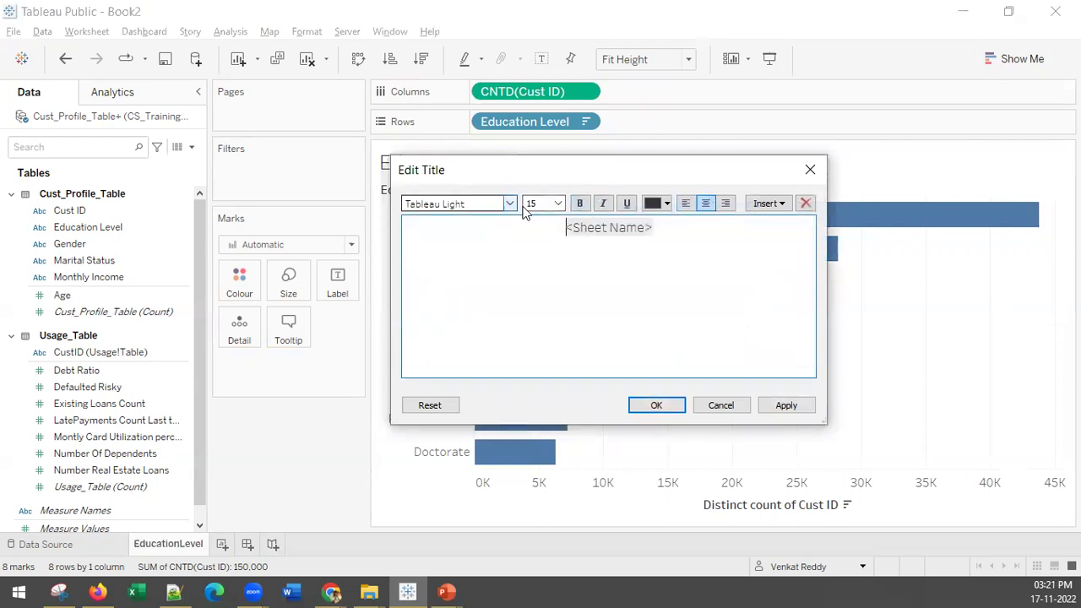
click(579, 205)
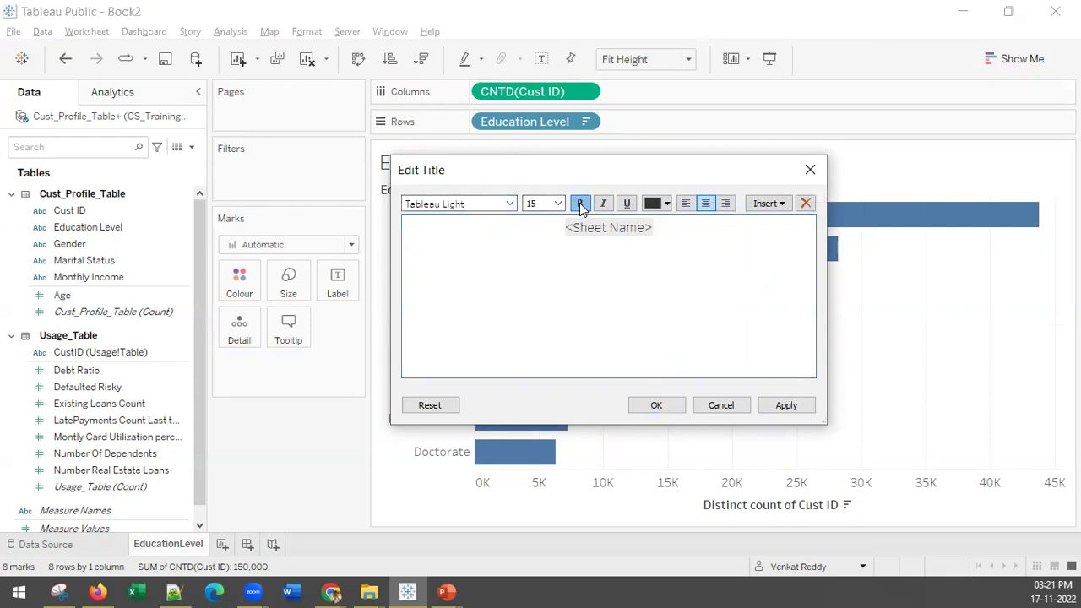
triple_click(696, 231)
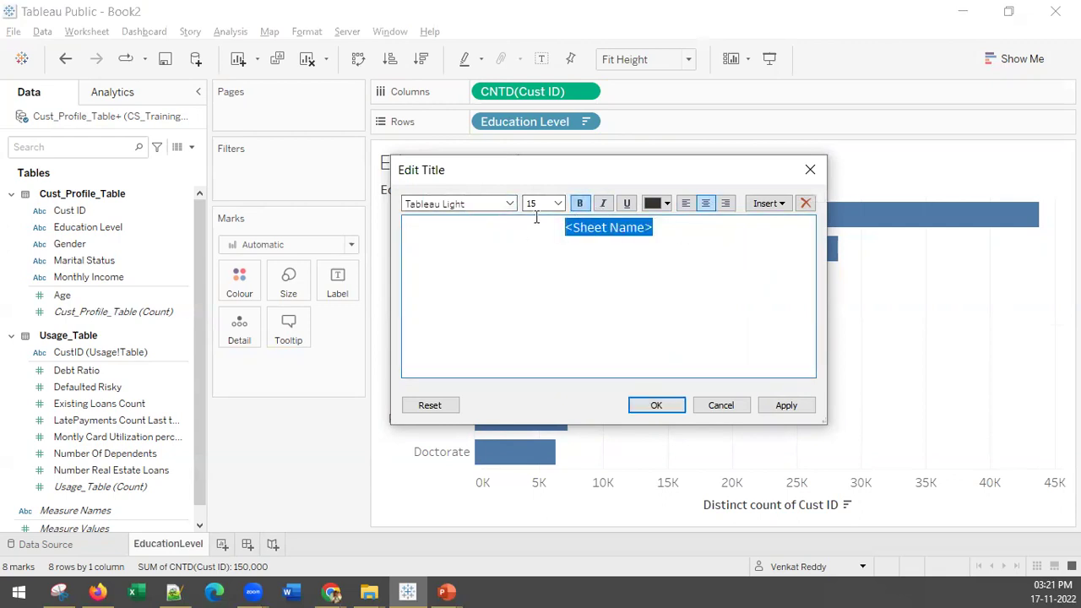
click(511, 204)
click(511, 204)
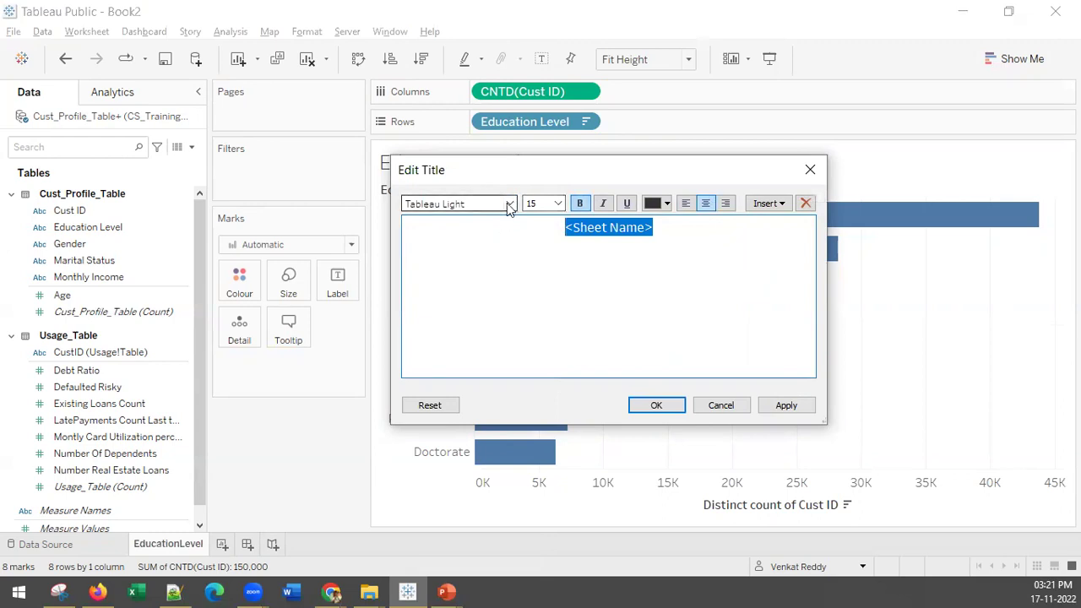
click(509, 205)
click(478, 266)
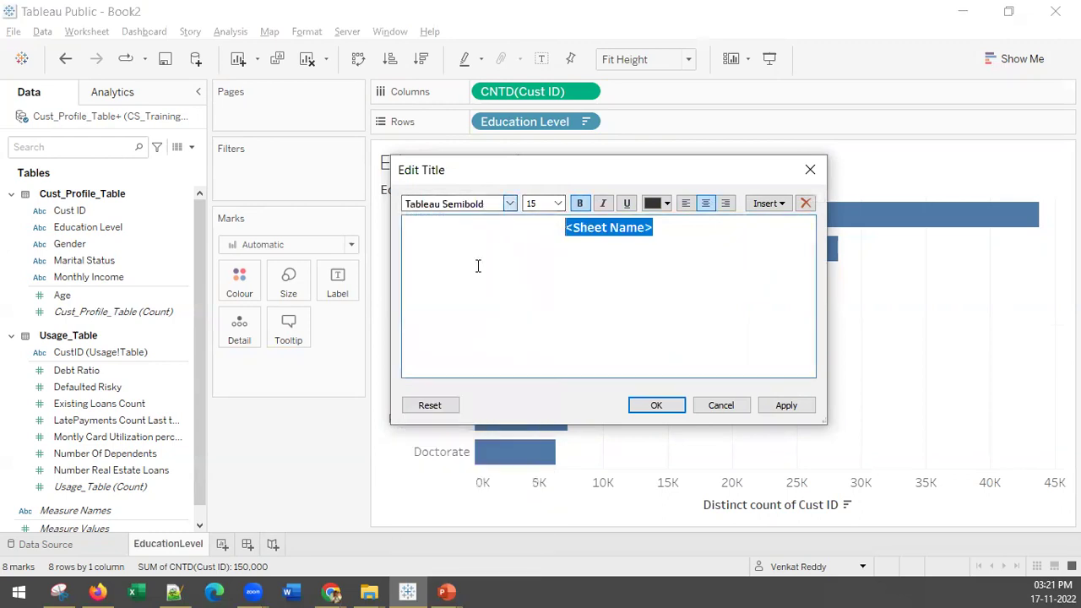
Colour the chart title green and apply the title formatting
click(666, 203)
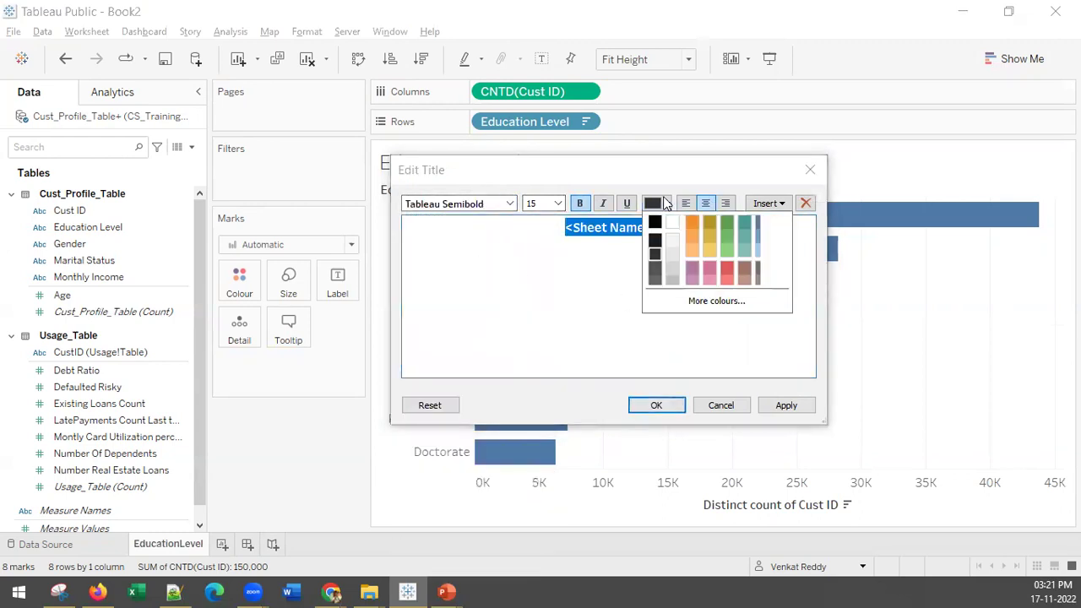
click(692, 222)
click(667, 204)
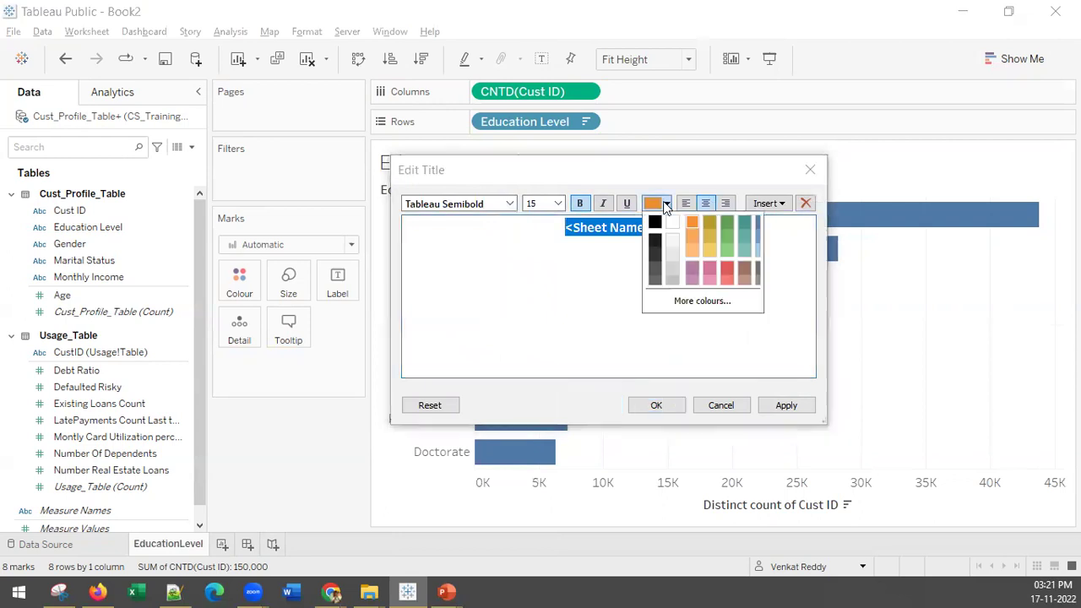
click(727, 223)
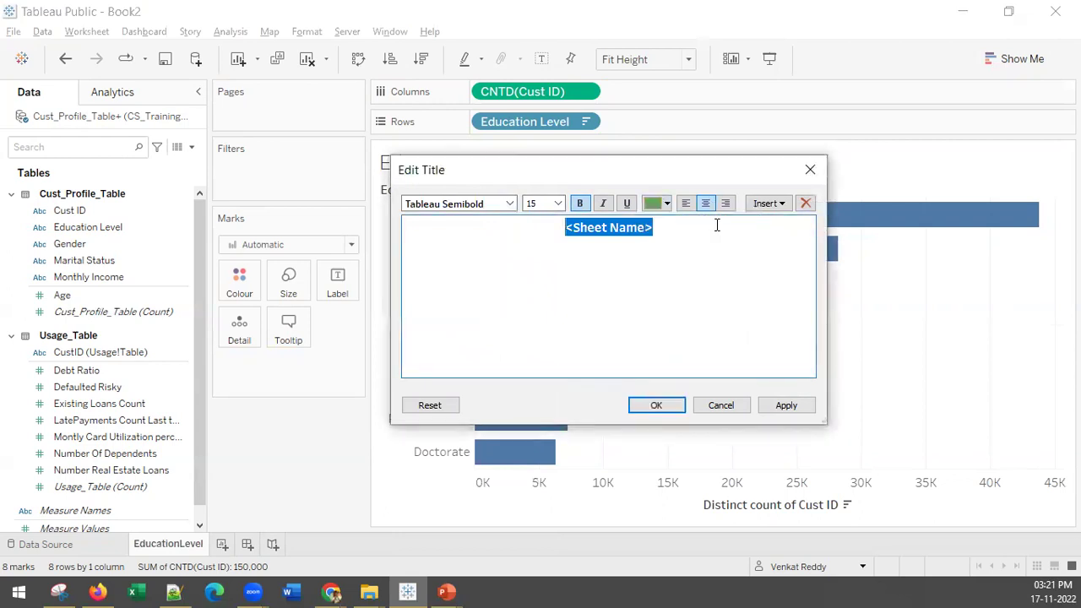
click(786, 405)
click(656, 405)
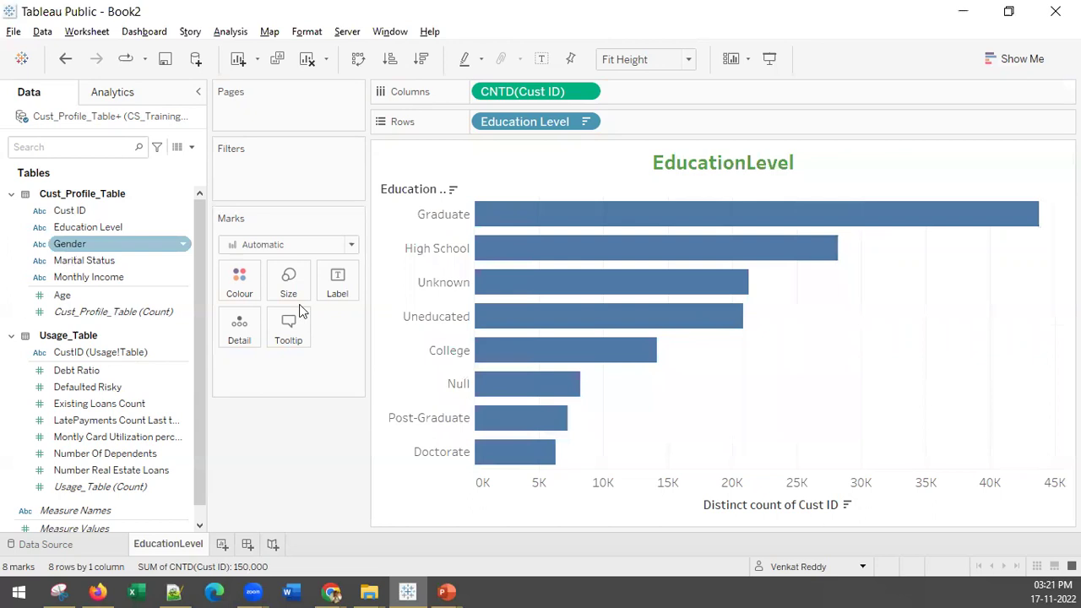
Duplicate the EducationLevel sheet and rename the copy as Gender
mouse_move(752, 230)
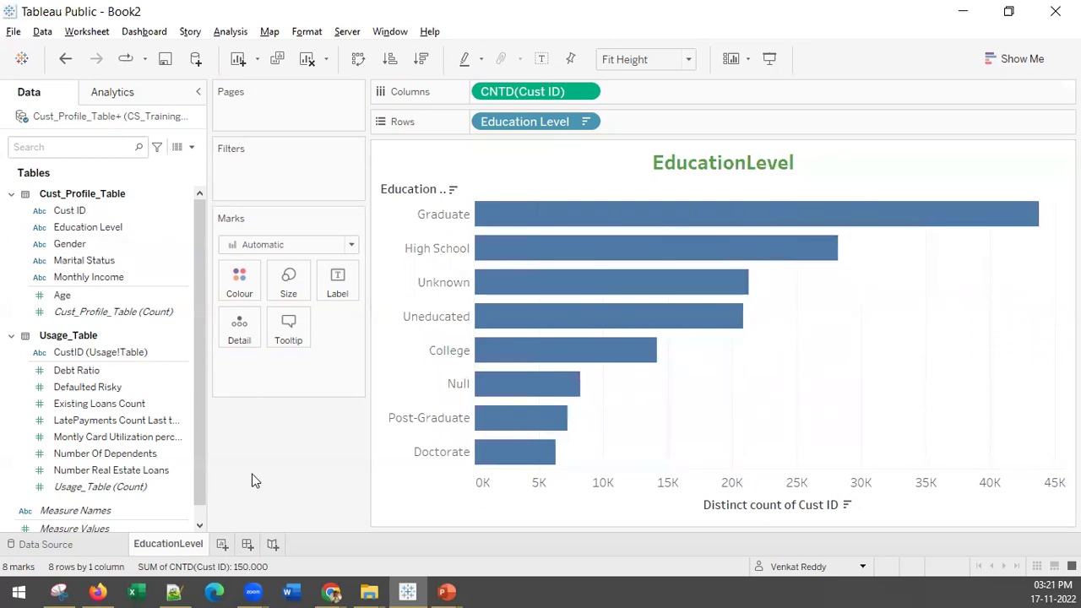
right_click(185, 549)
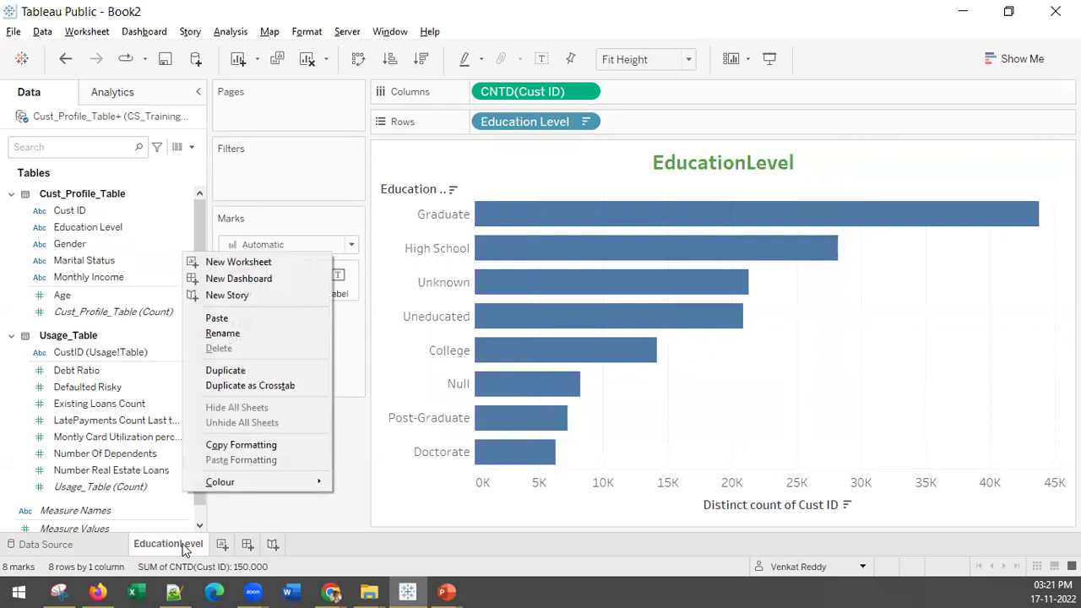
click(238, 373)
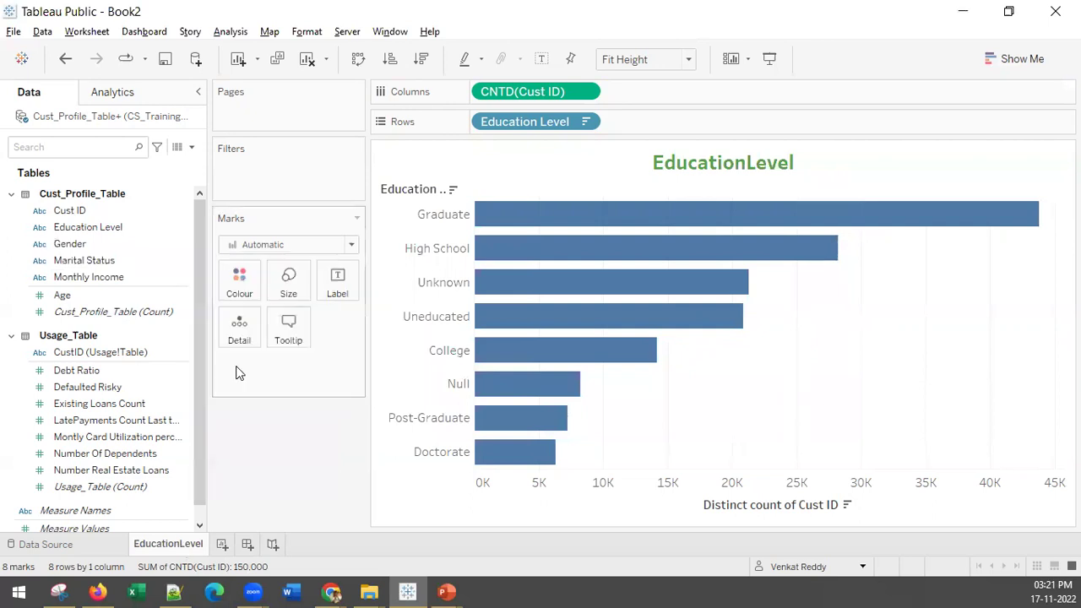
right_click(275, 545)
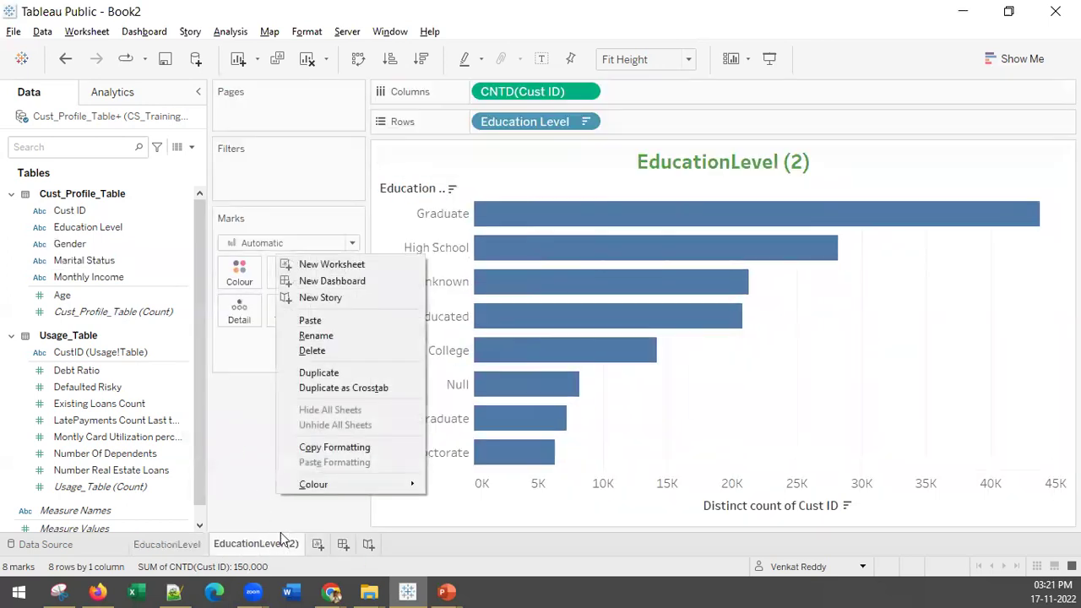
click(324, 337)
text(Gender)
click(340, 458)
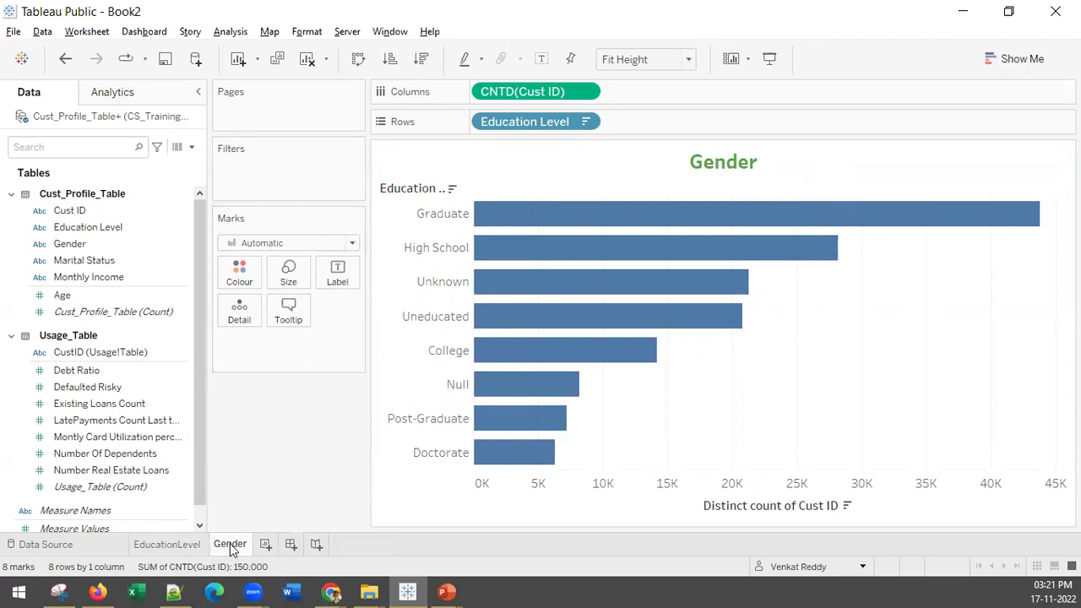
Compare the EducationLevel and Gender sheets, and delete the Gender sheet
click(197, 549)
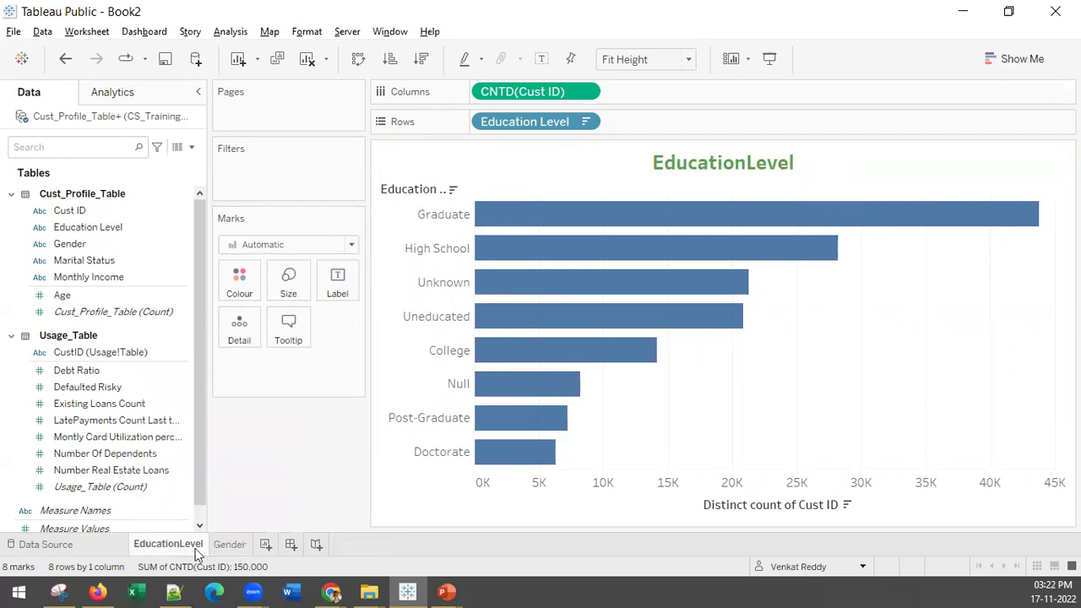
click(236, 547)
right_click(238, 549)
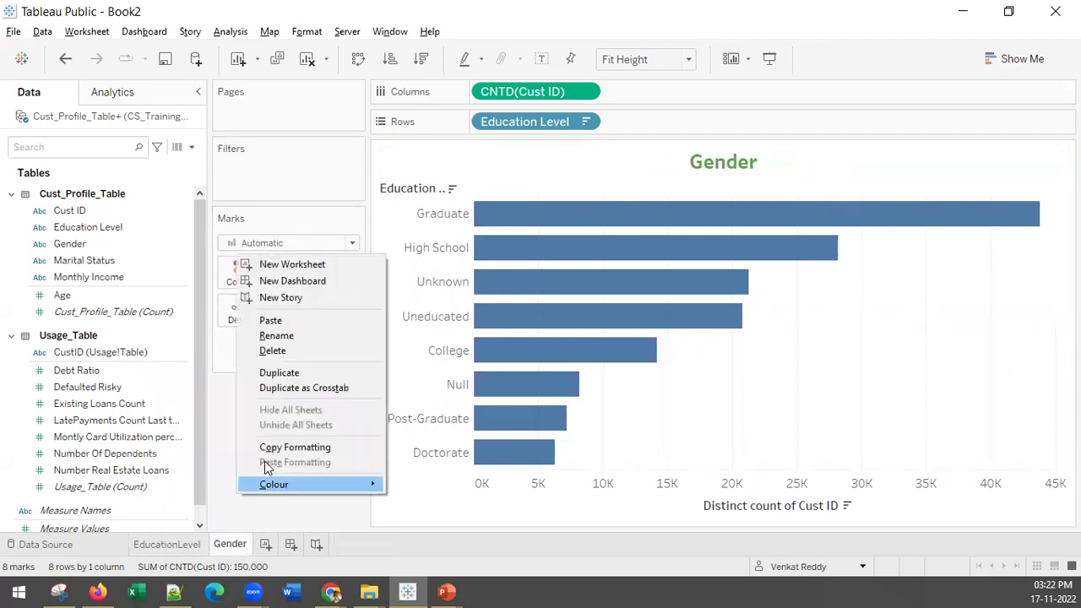
click(278, 350)
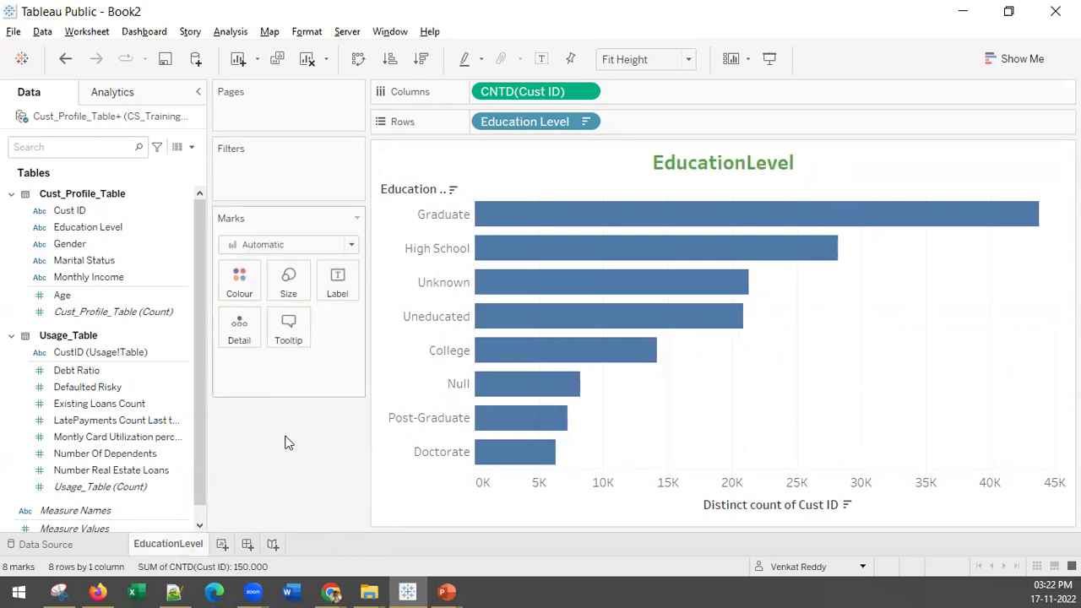
Add a new blank worksheet after EducationLevel and switch to Chrome
click(222, 551)
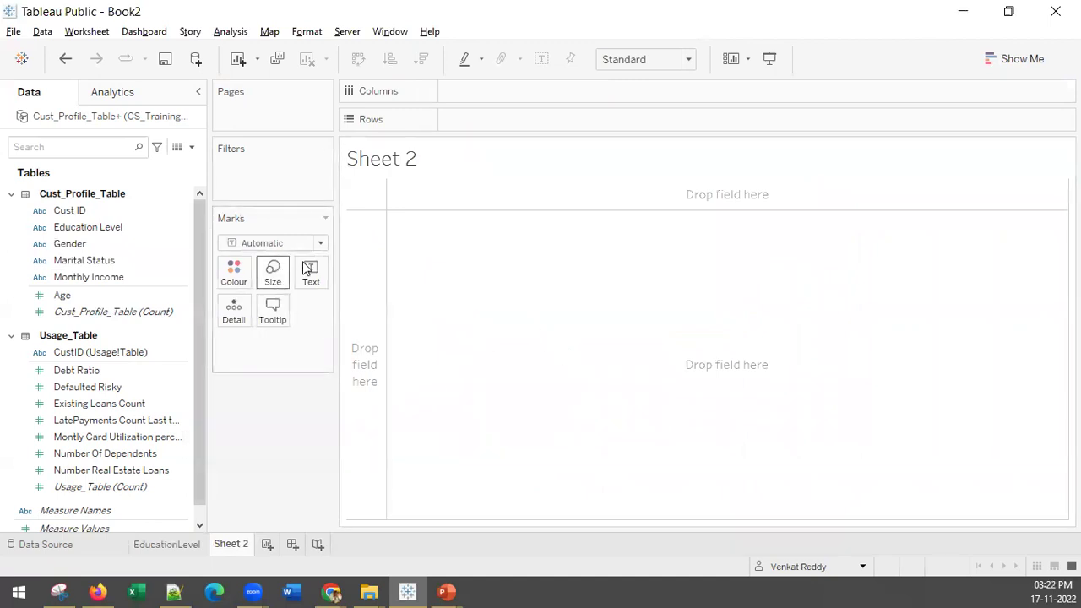
click(332, 593)
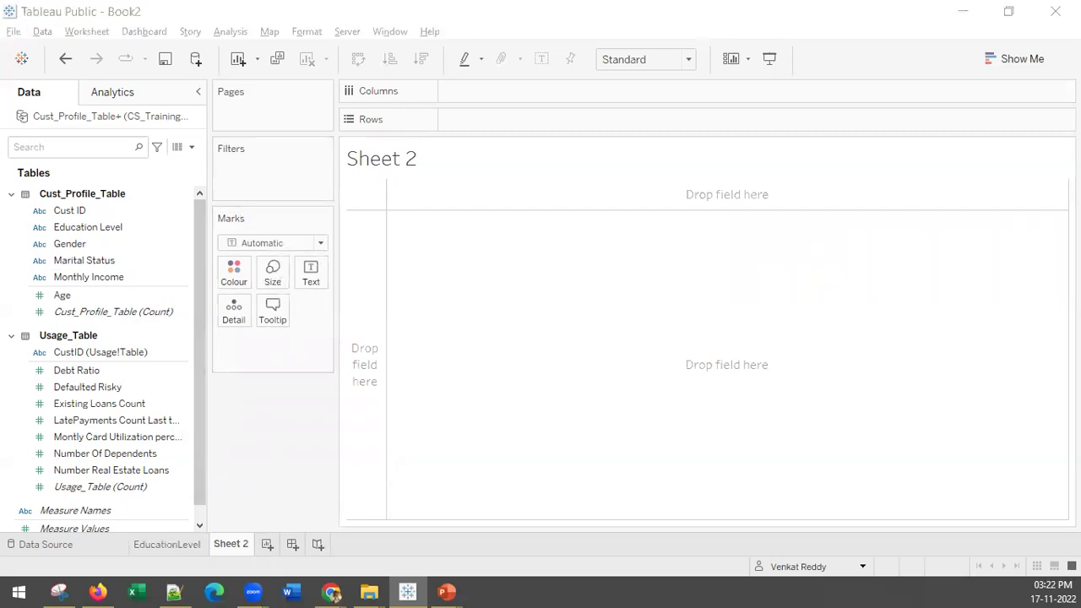